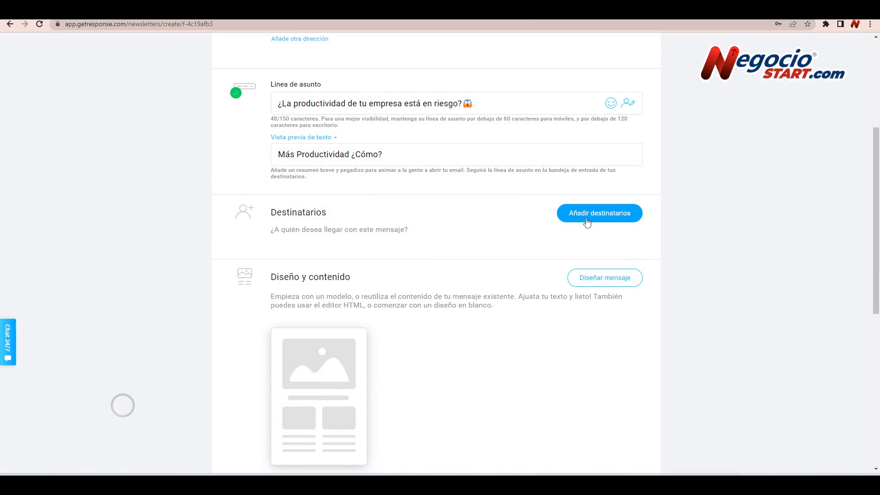
# - Add the recursos contact list as the newsletter's recipients
pyautogui.click(587, 222)
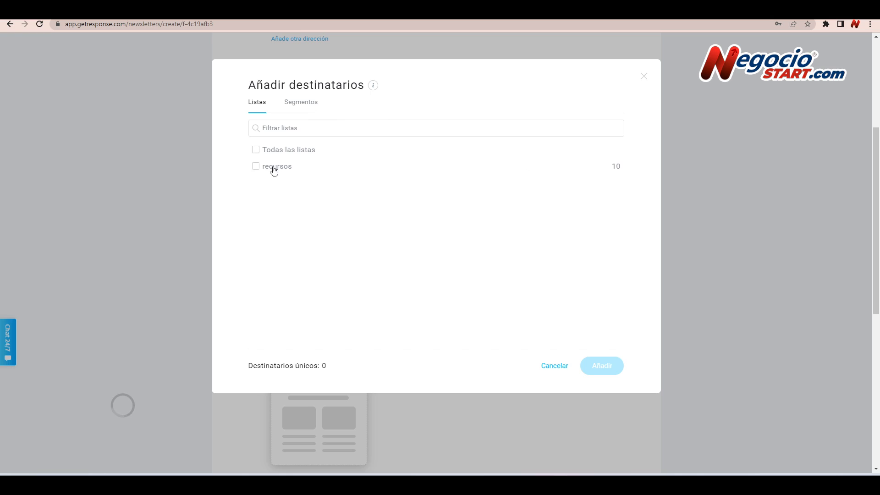
pyautogui.click(255, 167)
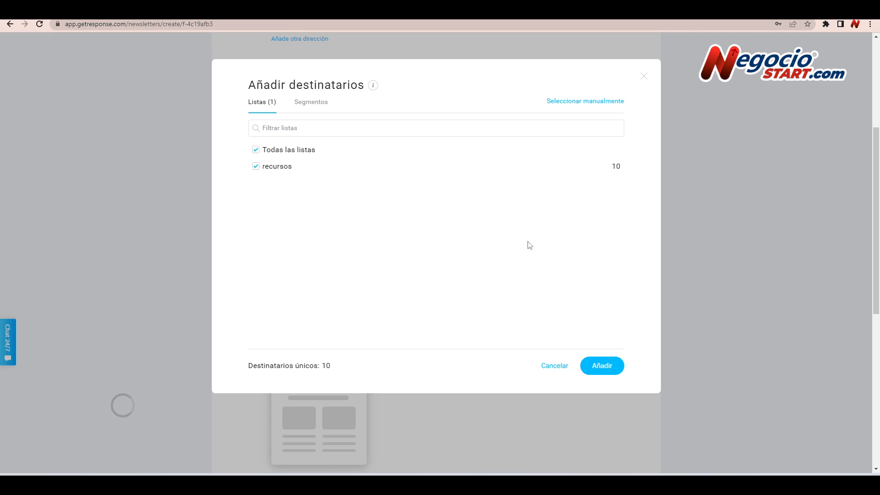
pyautogui.click(601, 365)
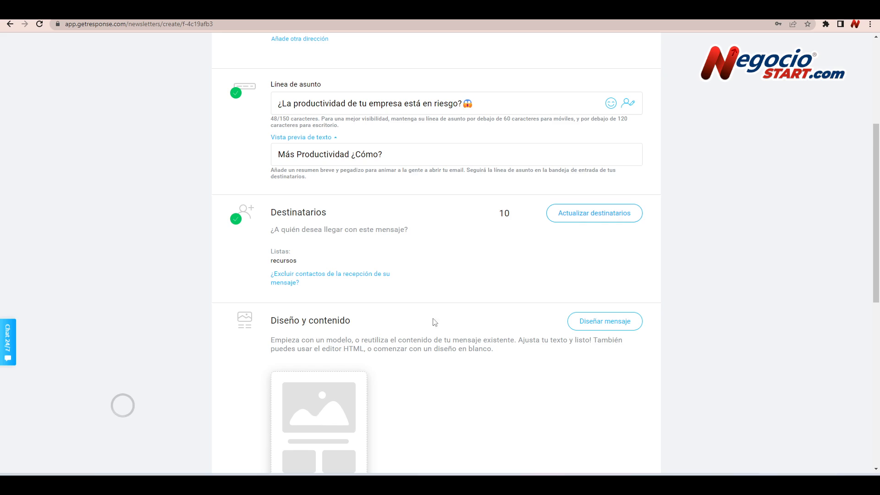
# - Start designing the message from the newsletter's design and content section
pyautogui.scroll(-1, 434, 322)
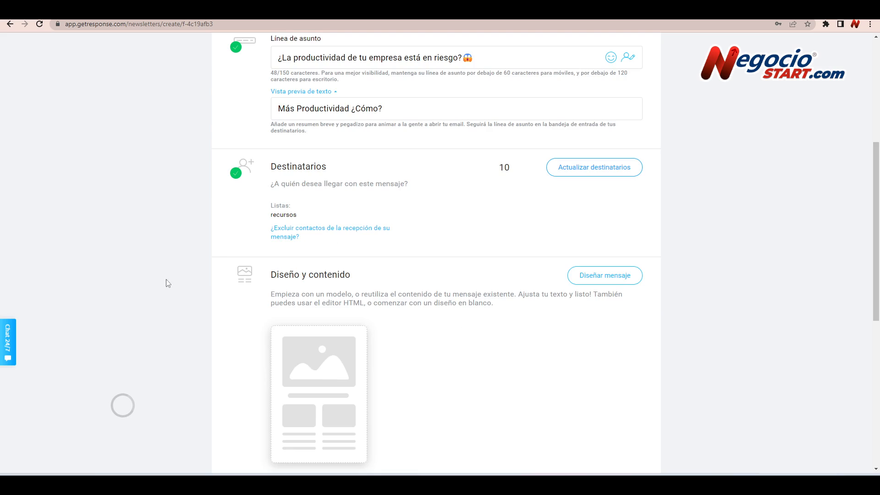
pyautogui.scroll(-2, 163, 277)
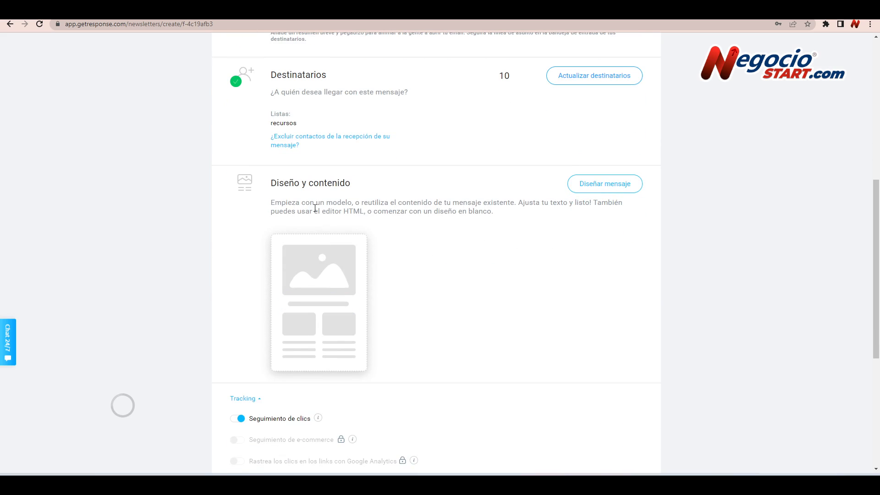
pyautogui.scroll(-1, 384, 208)
pyautogui.click(605, 137)
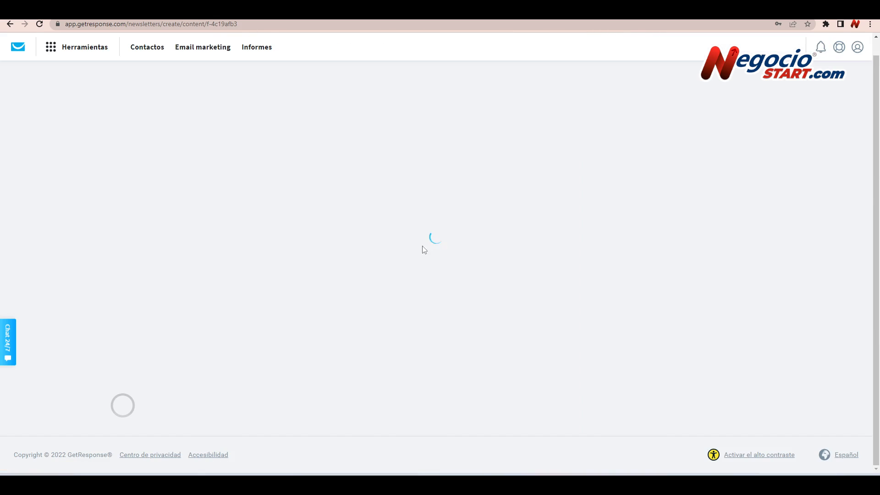
# - Browse the predefined email templates and use the Zenphony template for the message
pyautogui.scroll(-5, 414, 258)
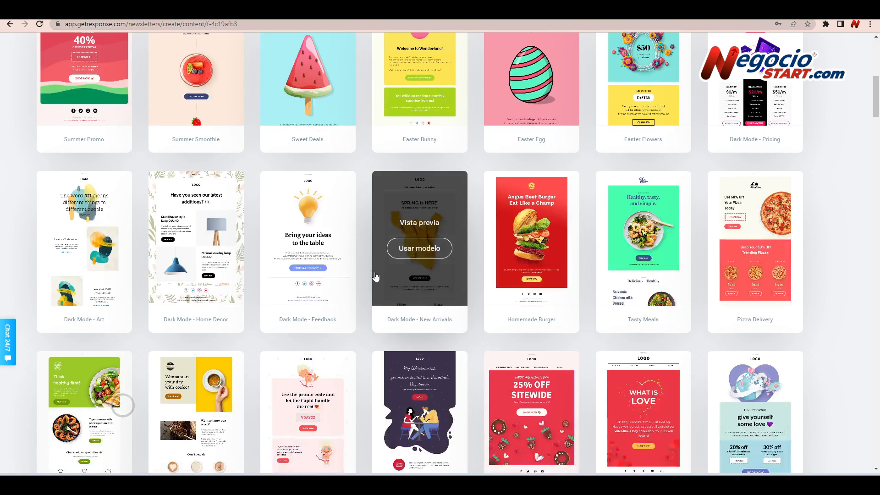
pyautogui.scroll(1, 364, 267)
pyautogui.scroll(6, 363, 267)
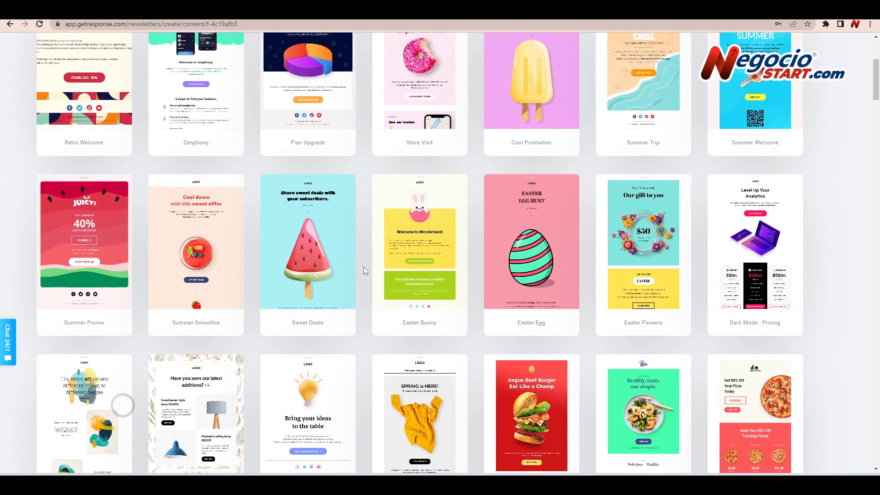
pyautogui.scroll(-1, 364, 267)
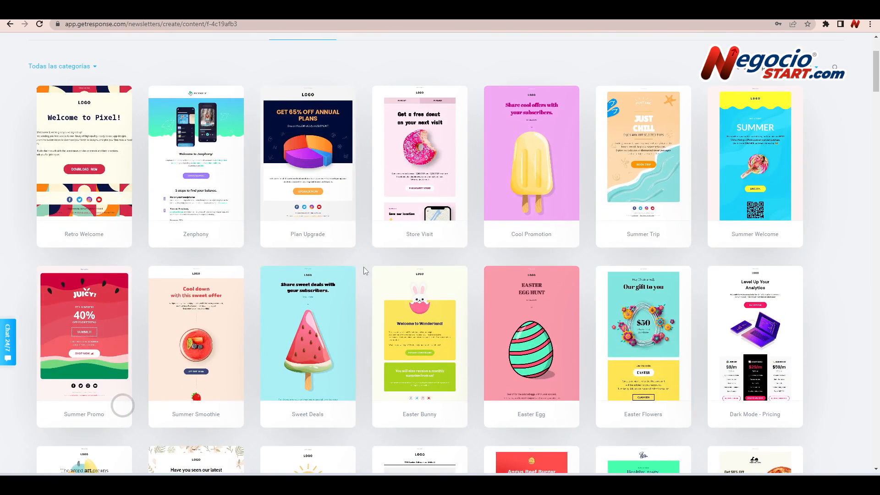
pyautogui.scroll(-9, 249, 310)
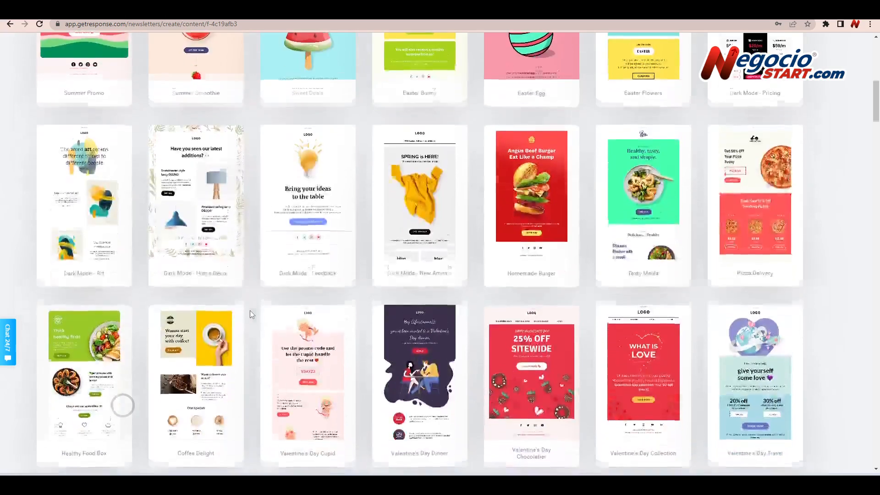
pyautogui.scroll(-3, 249, 310)
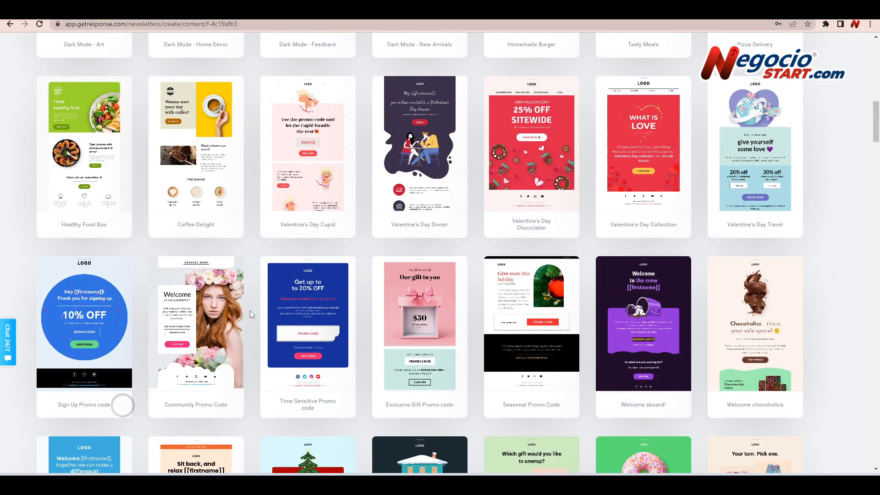
pyautogui.scroll(-4, 249, 309)
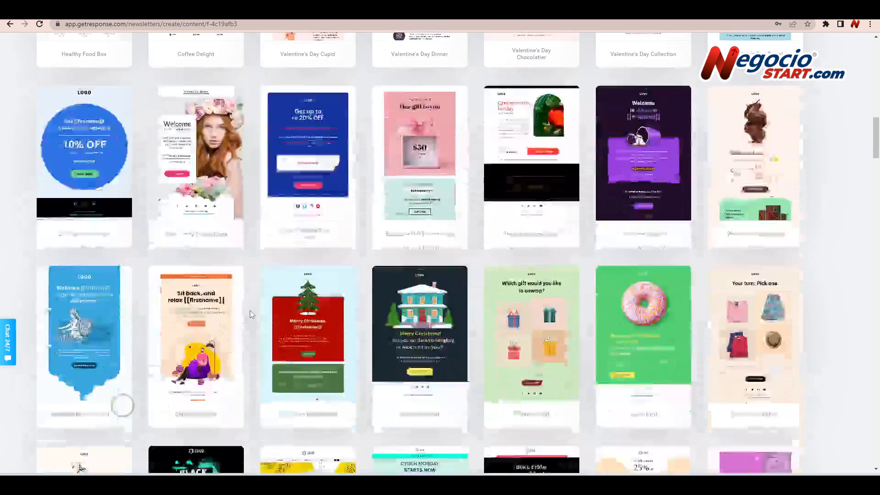
pyautogui.scroll(-6, 249, 310)
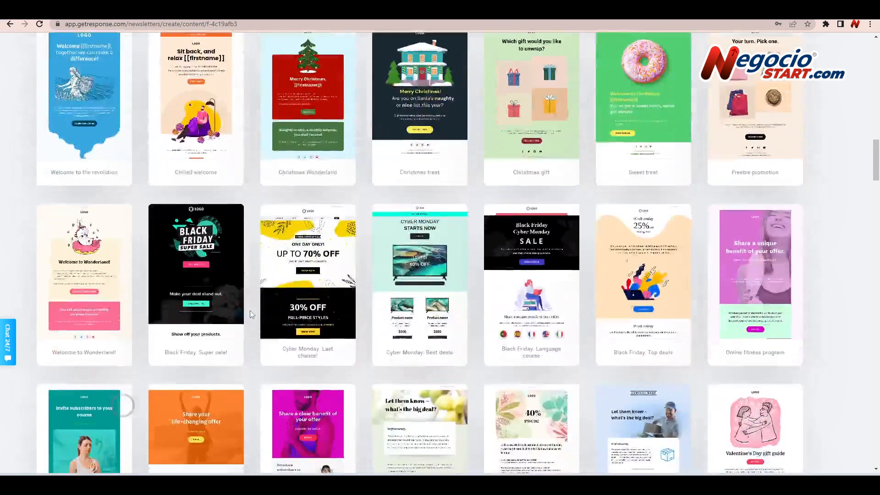
pyautogui.scroll(-3, 249, 309)
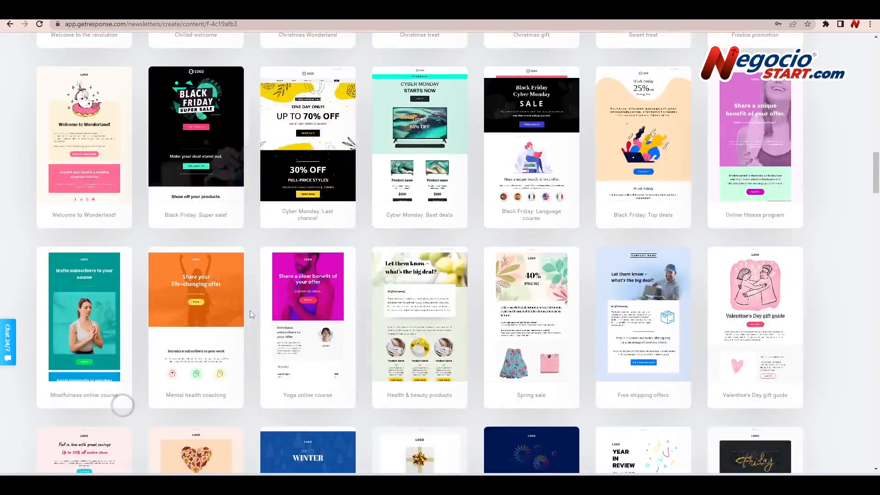
pyautogui.scroll(-2, 250, 310)
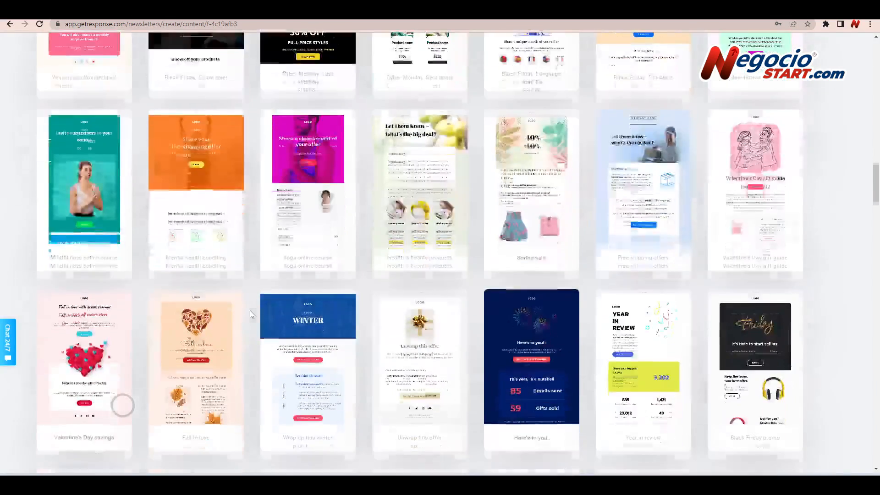
pyautogui.scroll(20, 252, 303)
pyautogui.scroll(-2, 256, 270)
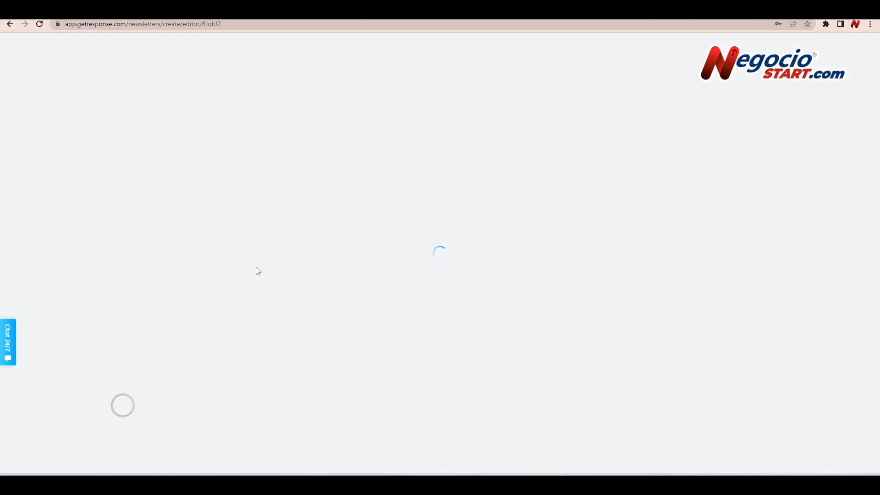
# - Look through the template's content and replace the header logo with the image logo-web-negociostart-mr.png
pyautogui.scroll(-2, 134, 355)
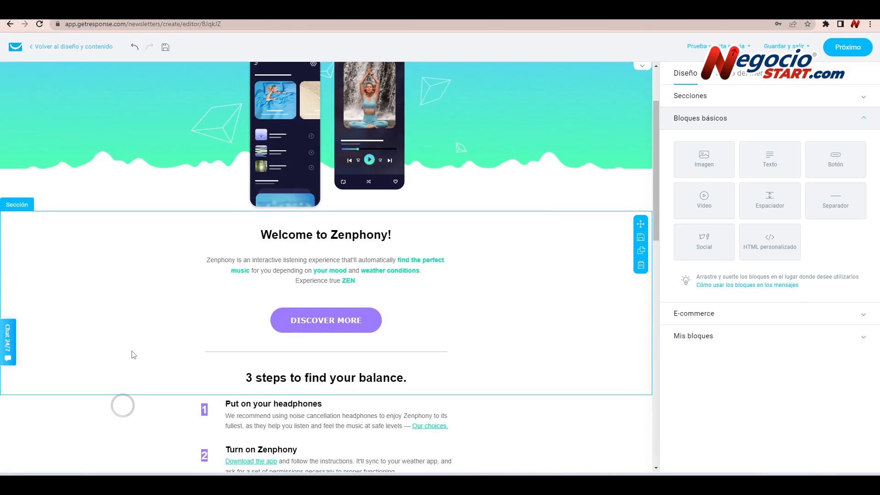
pyautogui.scroll(-5, 133, 355)
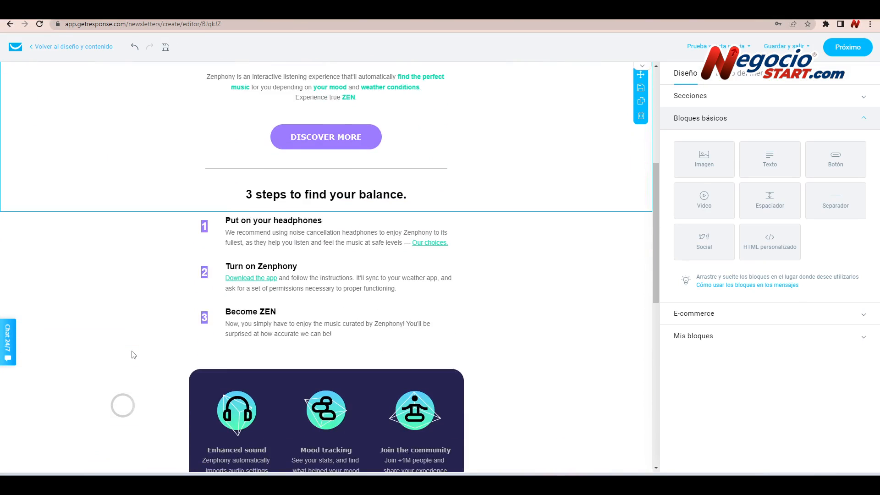
pyautogui.scroll(-3, 133, 355)
pyautogui.scroll(4, 134, 355)
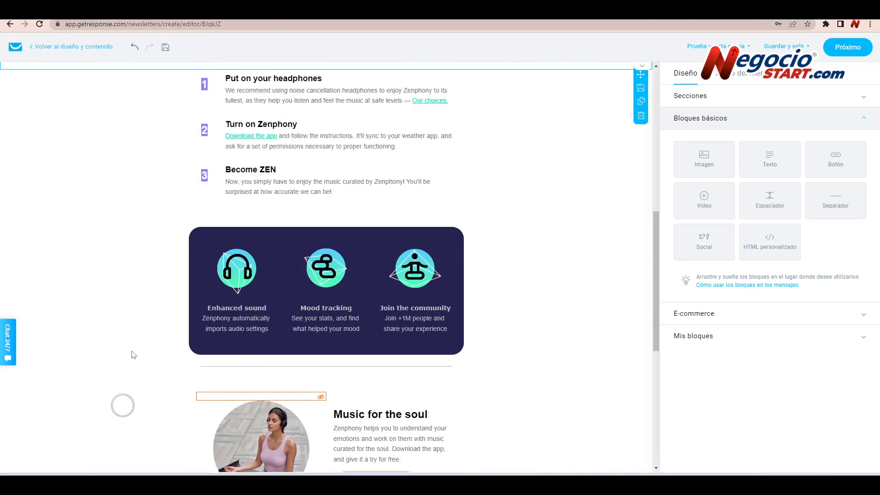
pyautogui.scroll(5, 134, 355)
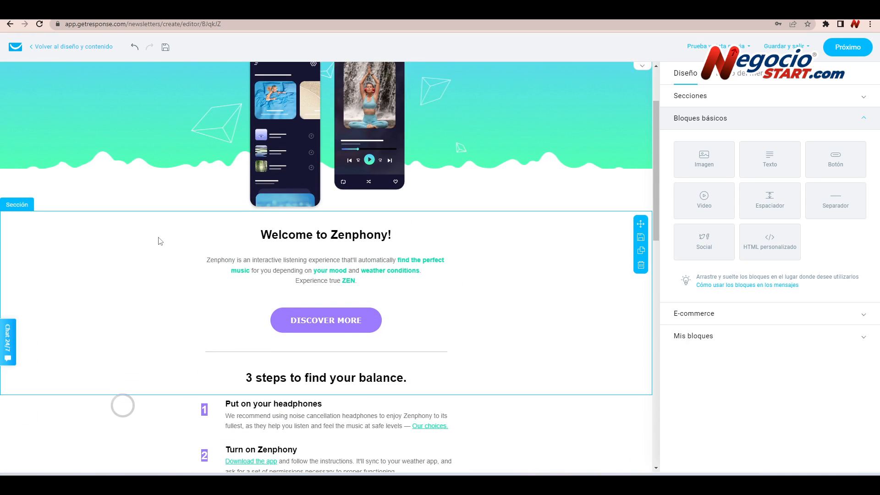
pyautogui.scroll(2, 275, 146)
pyautogui.click(327, 96)
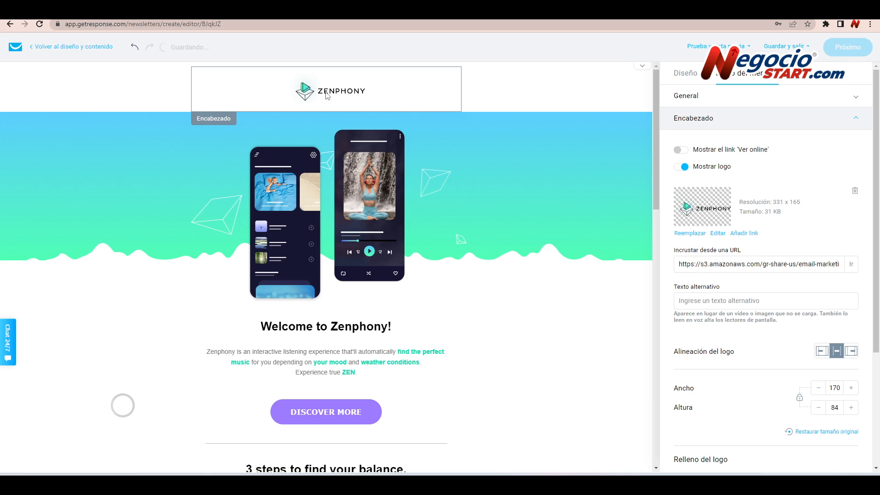
pyautogui.click(693, 234)
pyautogui.moveTo(393, 281); pyautogui.dragTo(469, 198)
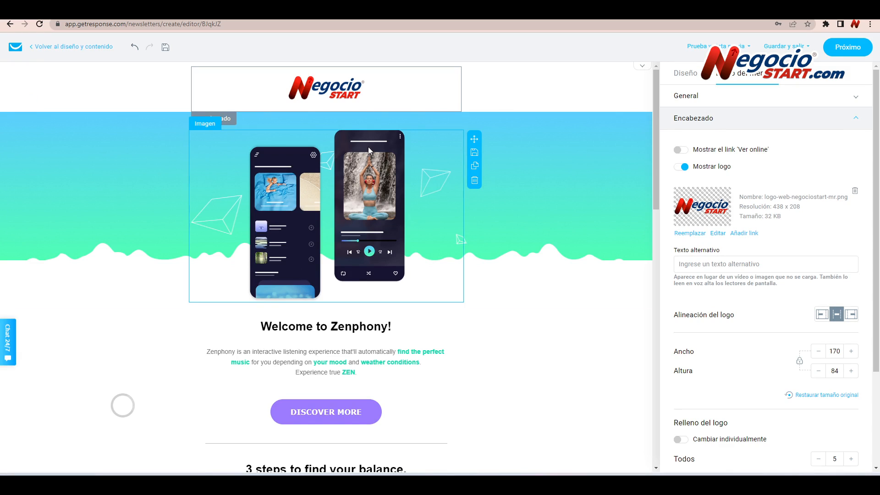
# - Change the heading below the phone image to "Bienvenido a Zenphony!"
pyautogui.click(261, 211)
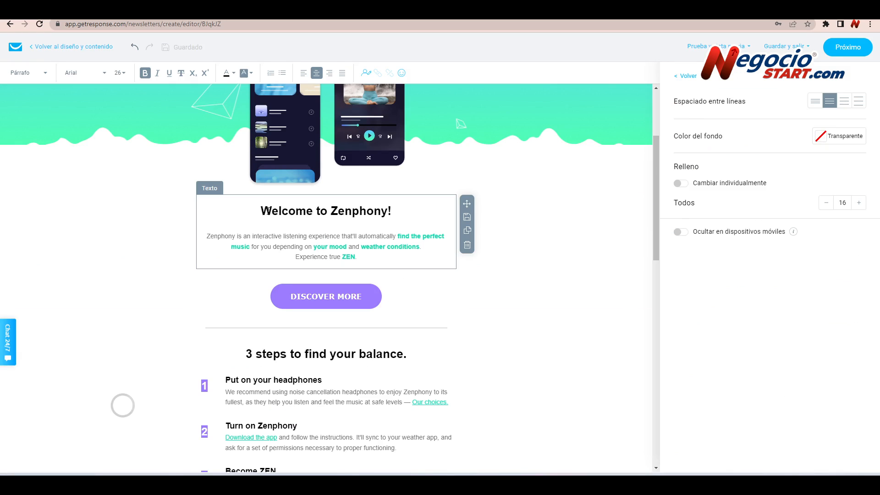
pyautogui.moveTo(267, 210); pyautogui.dragTo(326, 212)
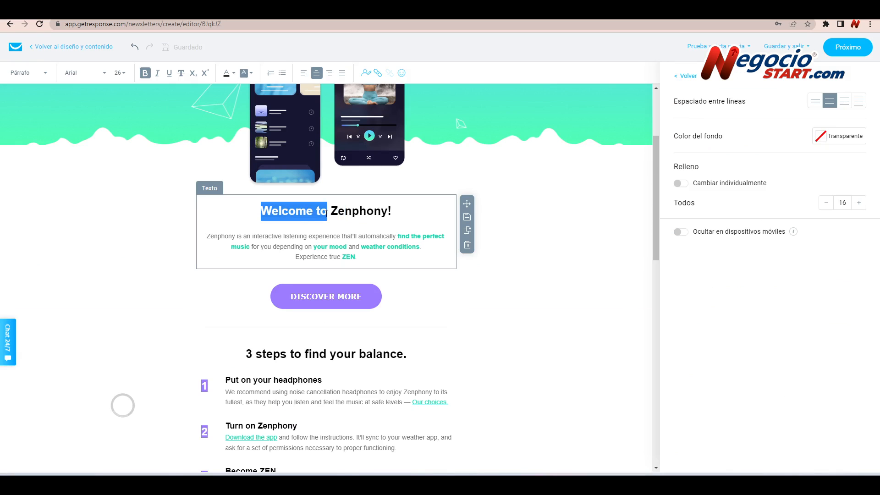
pyautogui.write('Bienven')
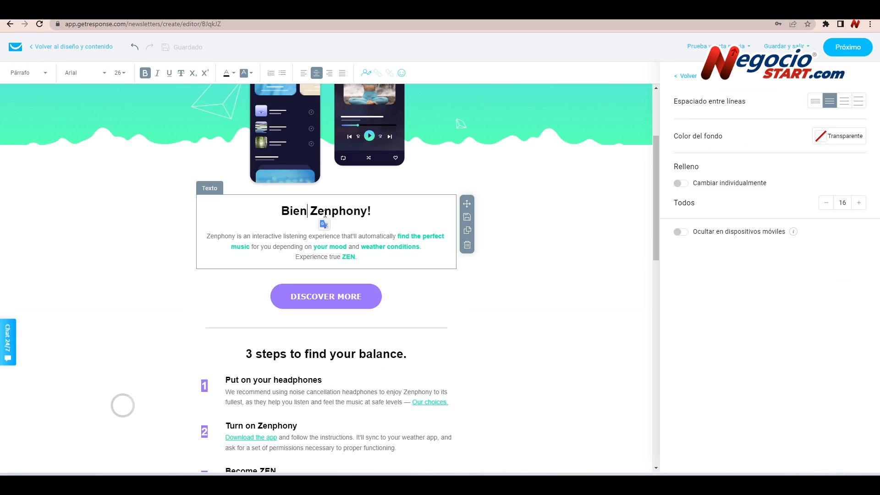
pyautogui.write('ido a')
# - Replace the paragraph text following "Zenphony" with "es un software que te ayudará a mantener el equlibrio de tu empresa para mejorar la productividad entre todos los departamentos"
pyautogui.moveTo(237, 236); pyautogui.dragTo(392, 261)
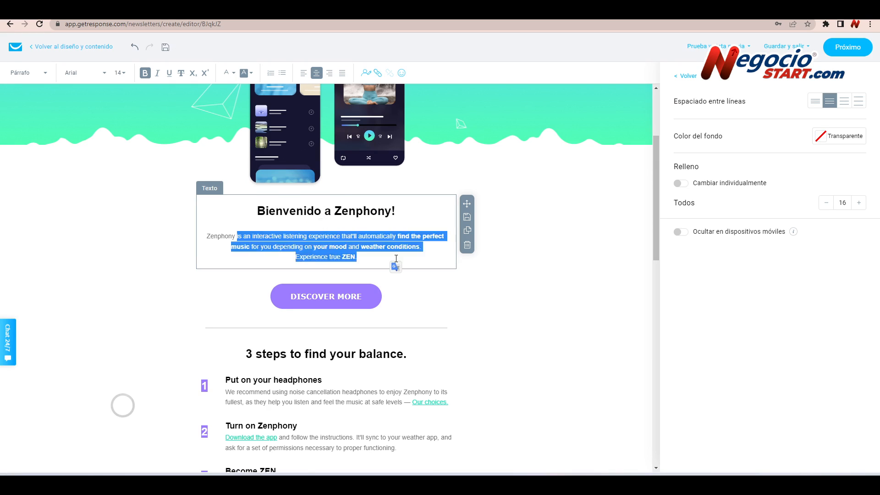
pyautogui.write('es un software que te ayudará a mant')
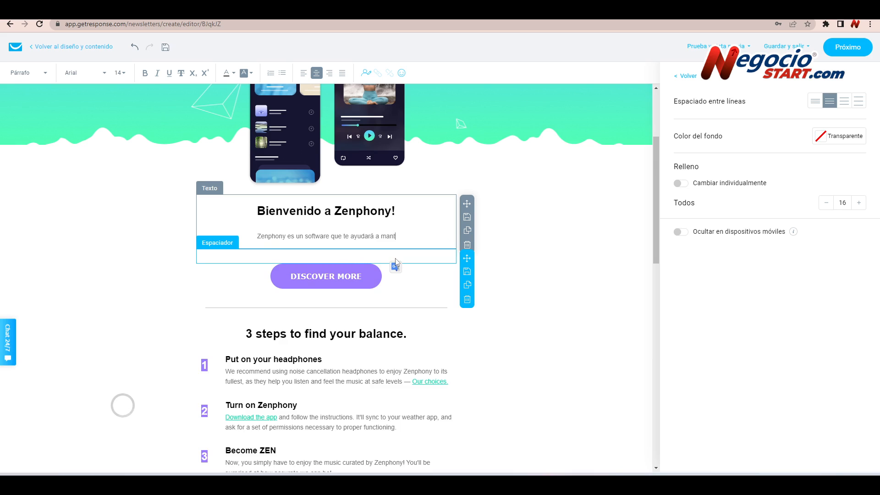
pyautogui.write('ener el equilibr4')
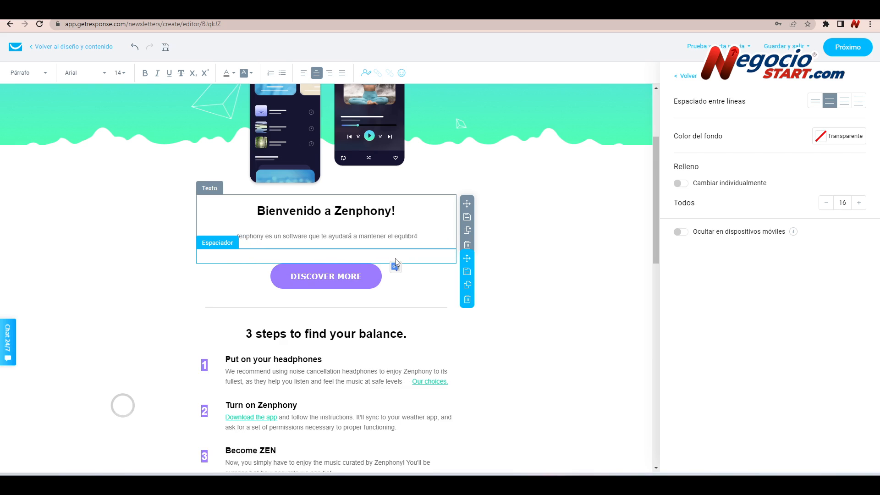
pyautogui.press('BackSpace')
pyautogui.write('io de tu empresa')
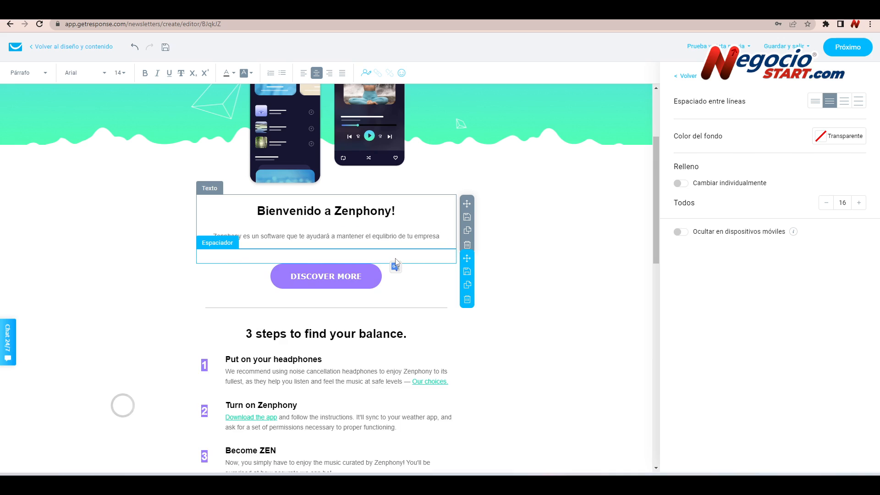
pyautogui.write(' para mejorar la productividad')
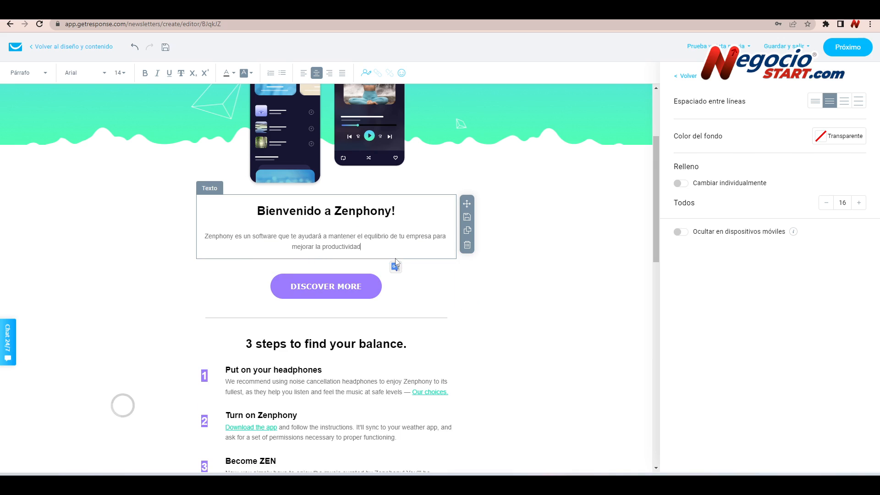
pyautogui.write(' entre todos los departamentos')
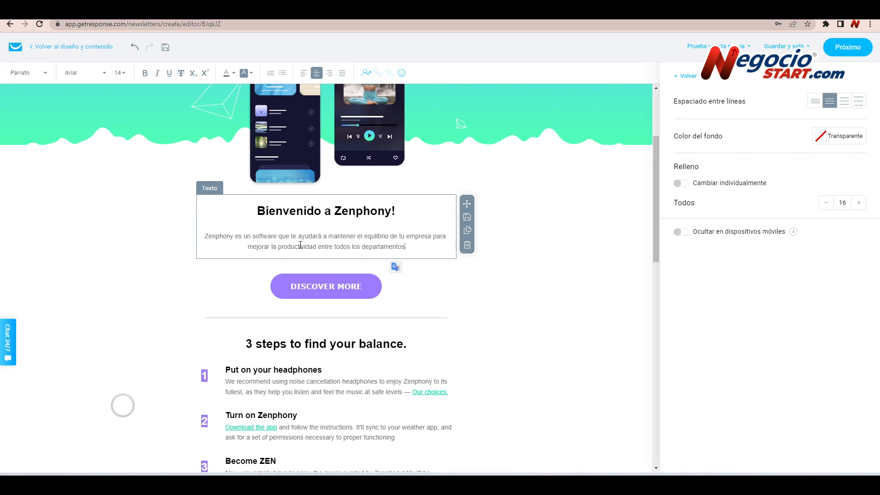
pyautogui.moveTo(249, 246); pyautogui.dragTo(318, 248)
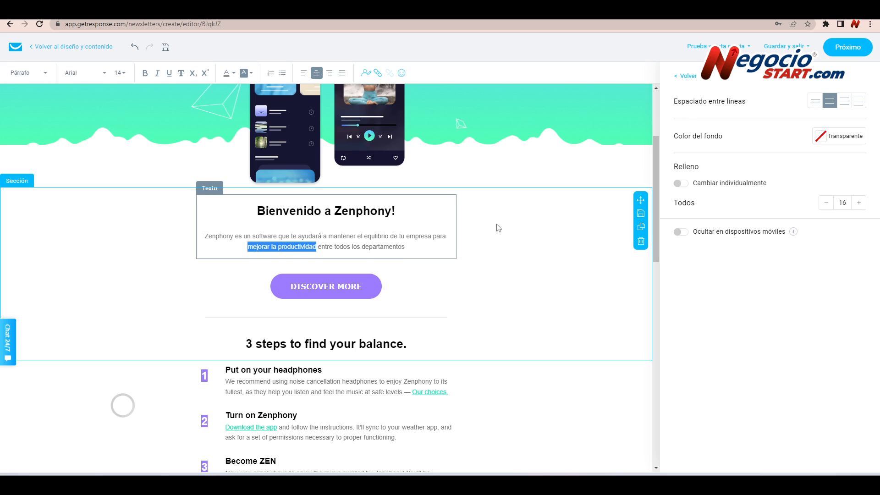
pyautogui.hotkey('ctrl', 'k')
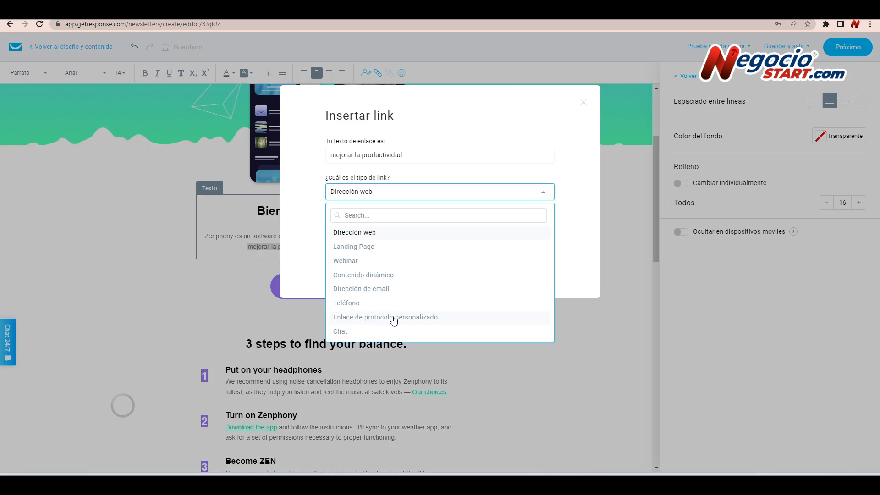
pyautogui.click(412, 189)
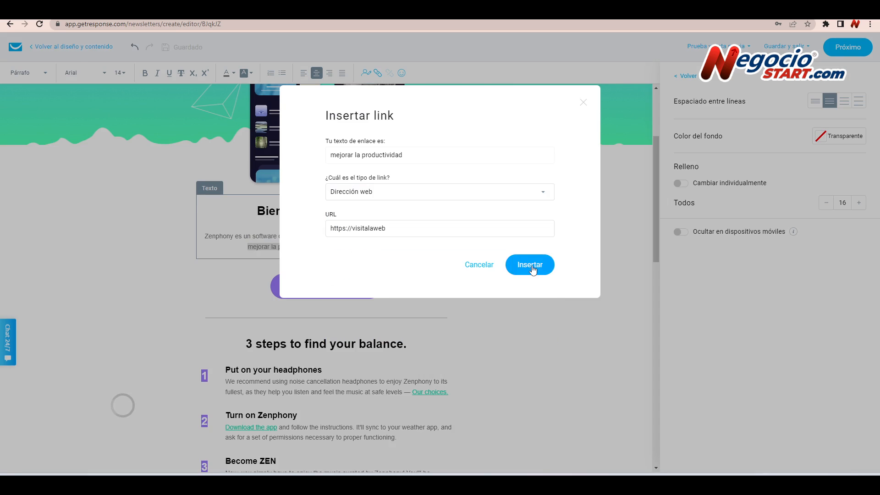
pyautogui.click(526, 265)
pyautogui.scroll(-2, 321, 275)
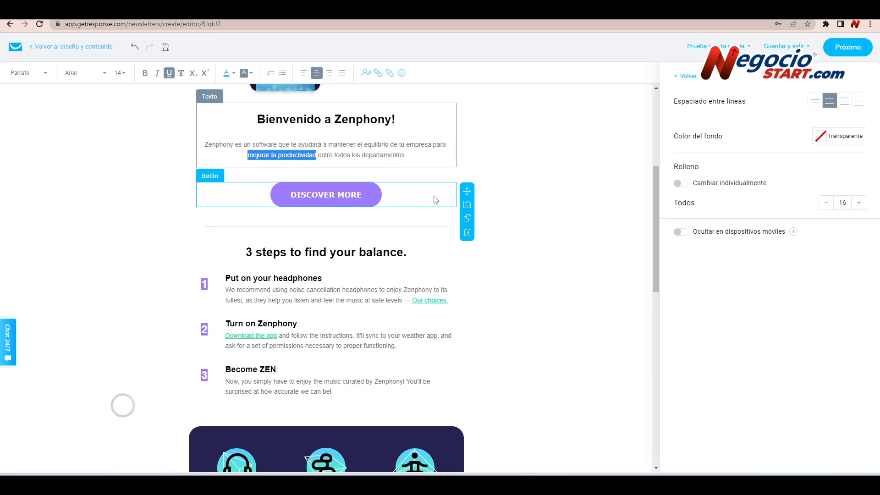
pyautogui.click(281, 195)
pyautogui.moveTo(731, 193); pyautogui.dragTo(675, 193)
pyautogui.write('DESCUBRE MÁS')
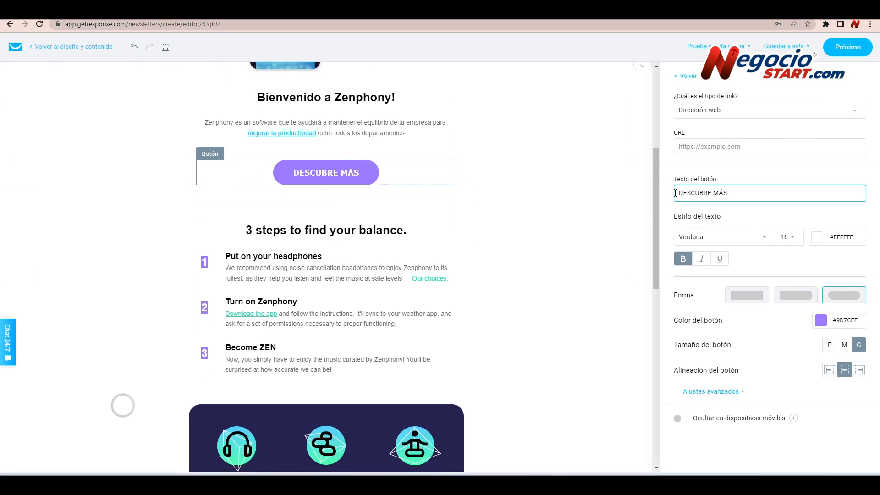
pyautogui.click(710, 146)
pyautogui.click(747, 169)
pyautogui.click(764, 238)
pyautogui.click(764, 237)
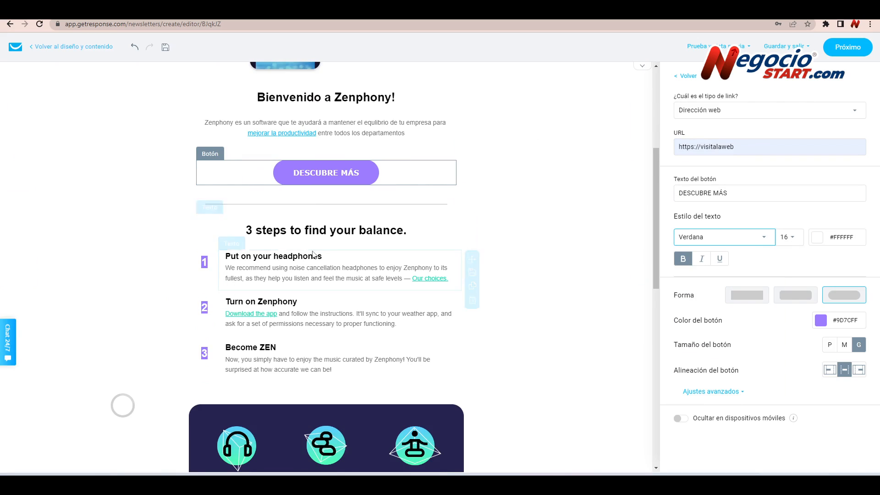
# - Change the "3 steps to find your balance." heading to "3 pasos para mejorar la productividad" and select the title "Put on your headphones"
pyautogui.scroll(-1, 288, 198)
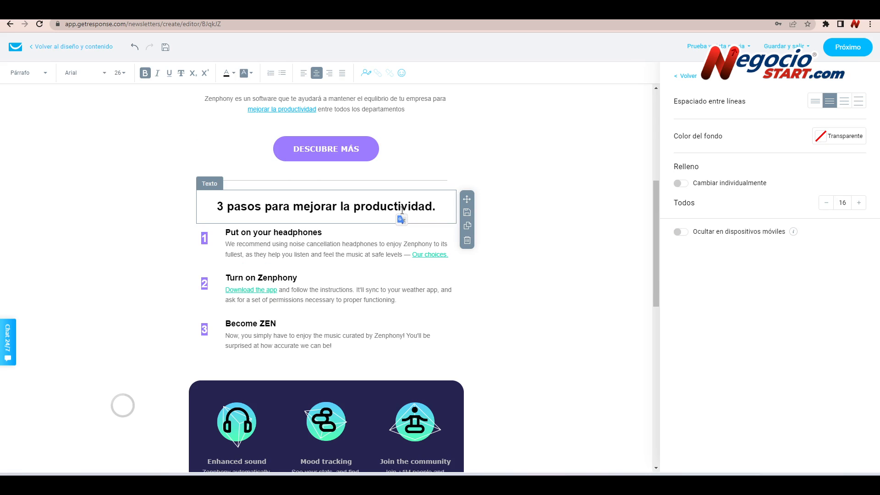
pyautogui.press('BackSpace')
pyautogui.click(293, 243)
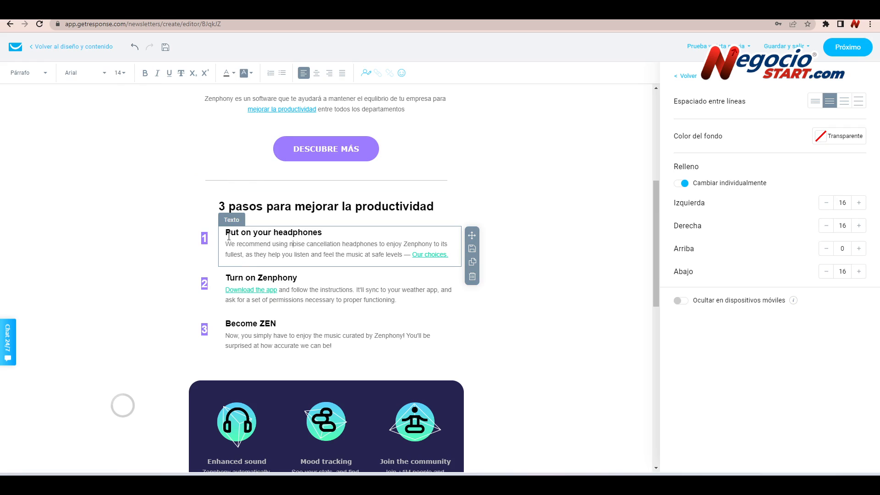
pyautogui.moveTo(227, 236); pyautogui.dragTo(320, 235)
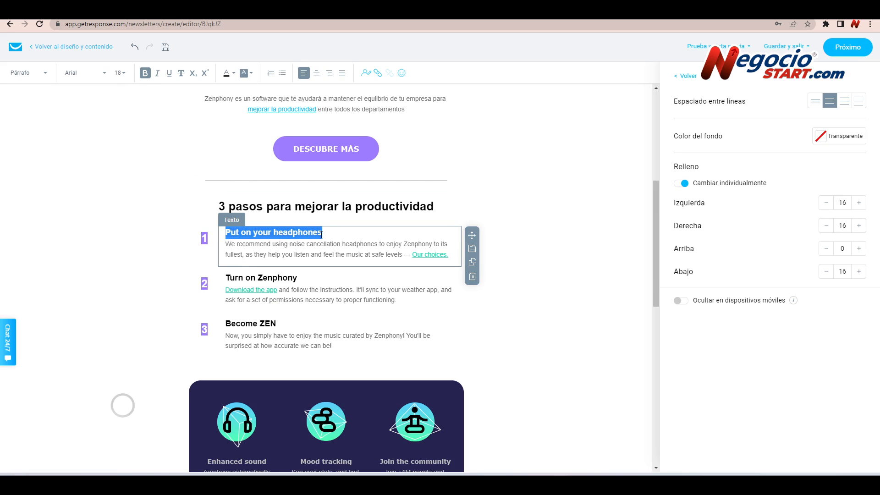
# - Inspect the image settings of the "Enhanced sound" and "Join the community" icons in the dark block
pyautogui.scroll(-4, 321, 234)
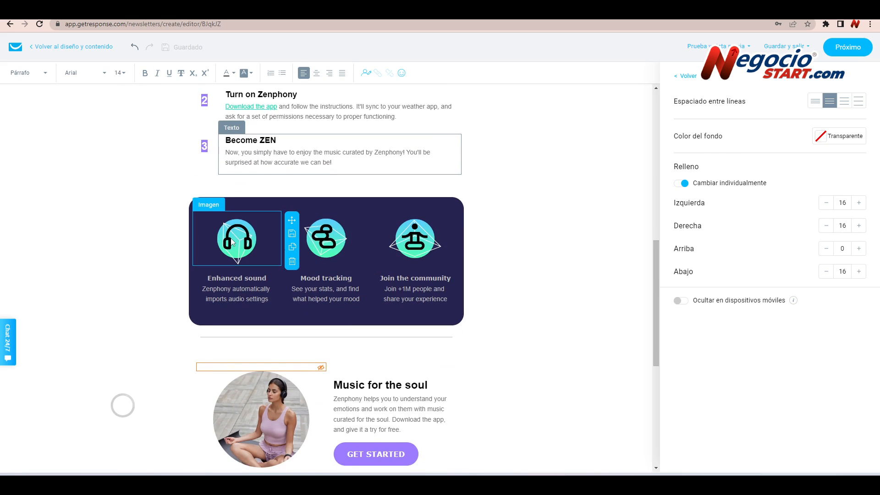
pyautogui.click(232, 242)
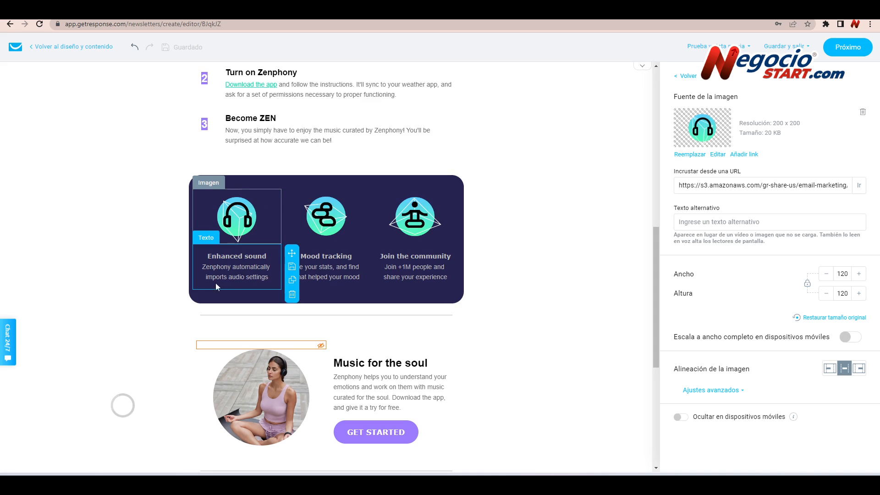
pyautogui.click(414, 218)
pyautogui.scroll(-4, 409, 265)
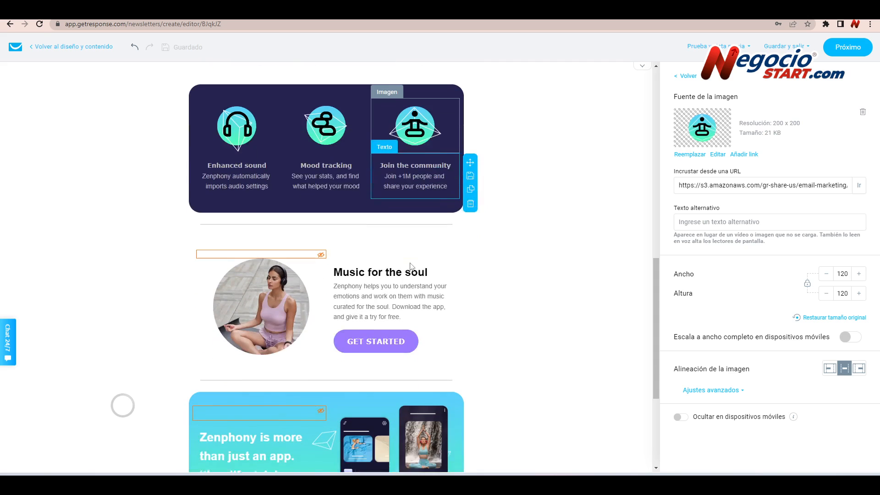
# - Change the "Music for the soul" heading to "Utiliza el software" and relabel the button below its paragraph as "COMENZAR"
pyautogui.scroll(-1, 143, 315)
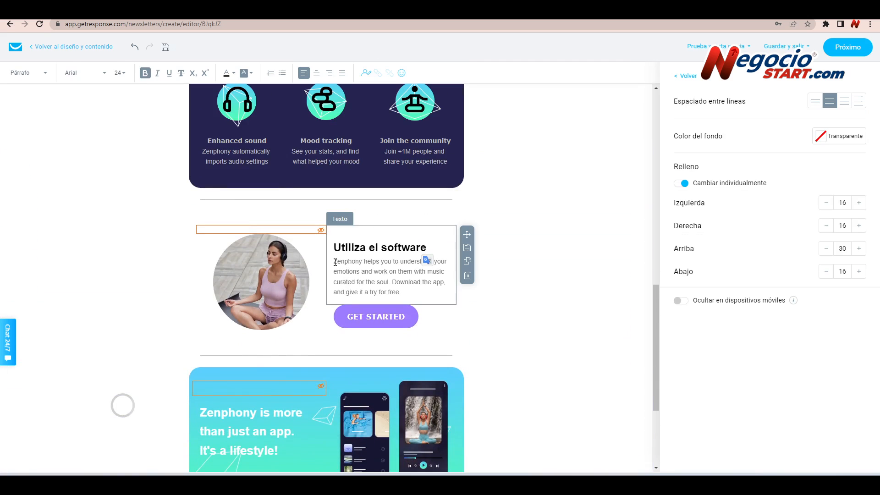
pyautogui.moveTo(334, 261); pyautogui.dragTo(401, 291)
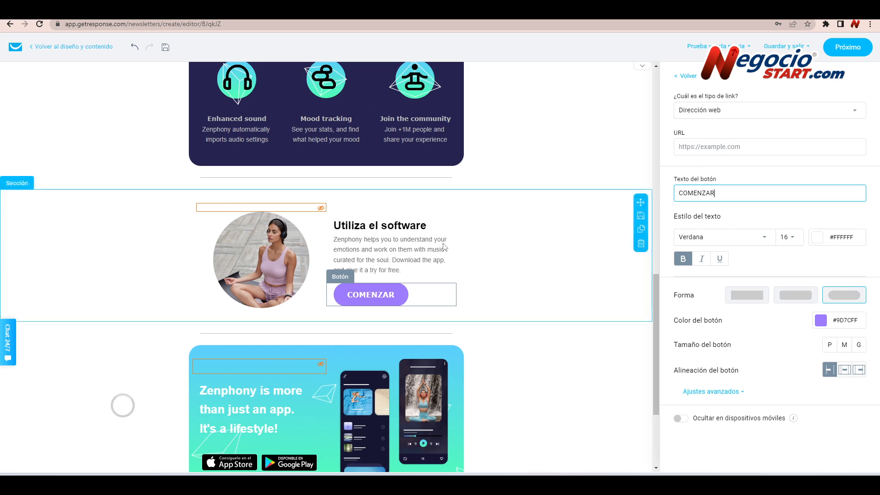
# - Replace the app banner text with "Puedes descargar la aplicación en las princpales tiendas!" and review the whole newsletter
pyautogui.scroll(-2, 173, 305)
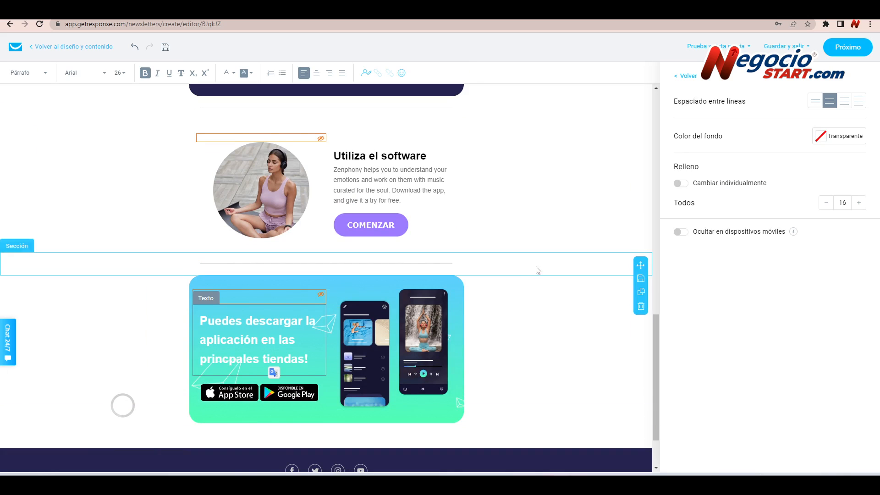
pyautogui.scroll(5, 541, 272)
pyautogui.scroll(10, 540, 273)
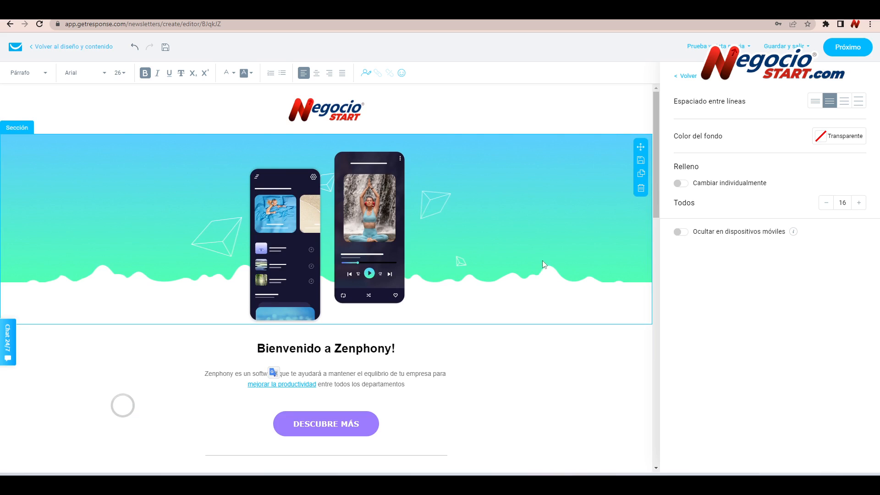
pyautogui.scroll(-15, 510, 256)
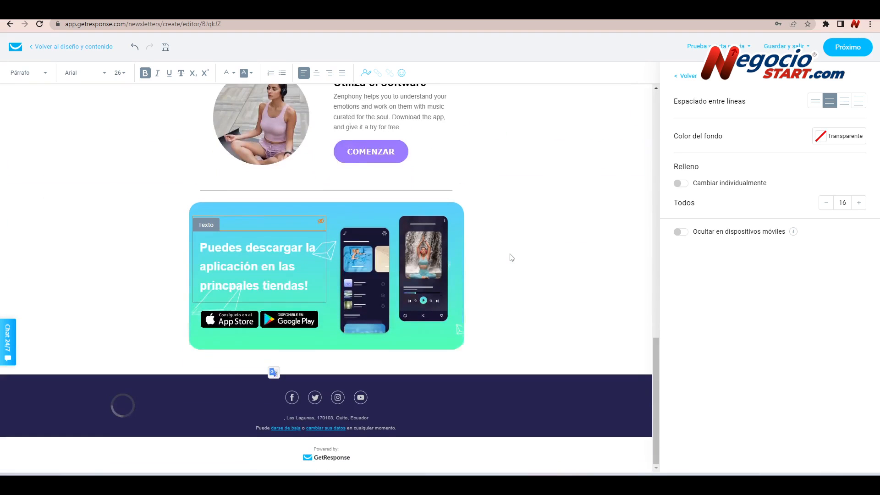
# - Inspect the settings of the footer text and the dark section with the social icons
pyautogui.click(237, 397)
pyautogui.click(283, 433)
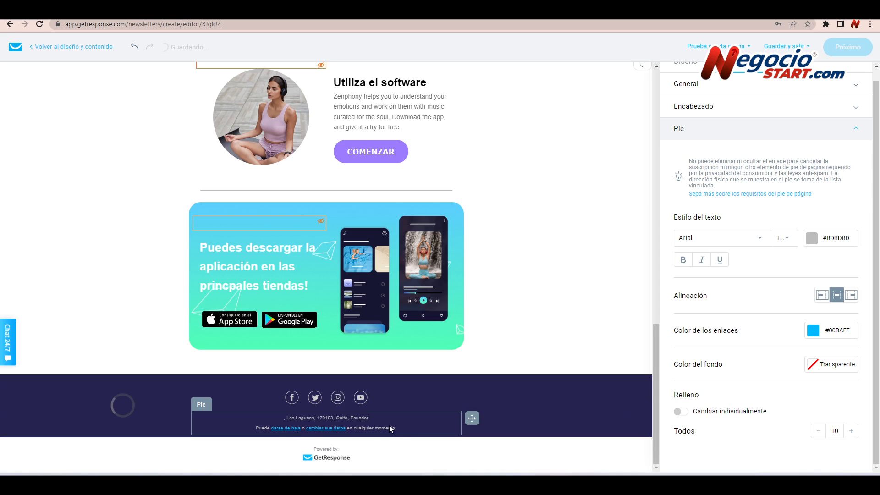
pyautogui.click(142, 406)
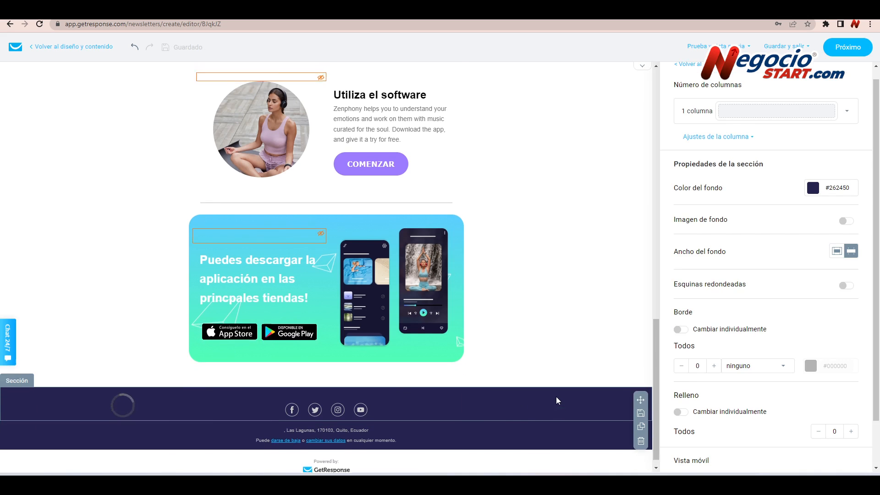
pyautogui.scroll(20, 554, 399)
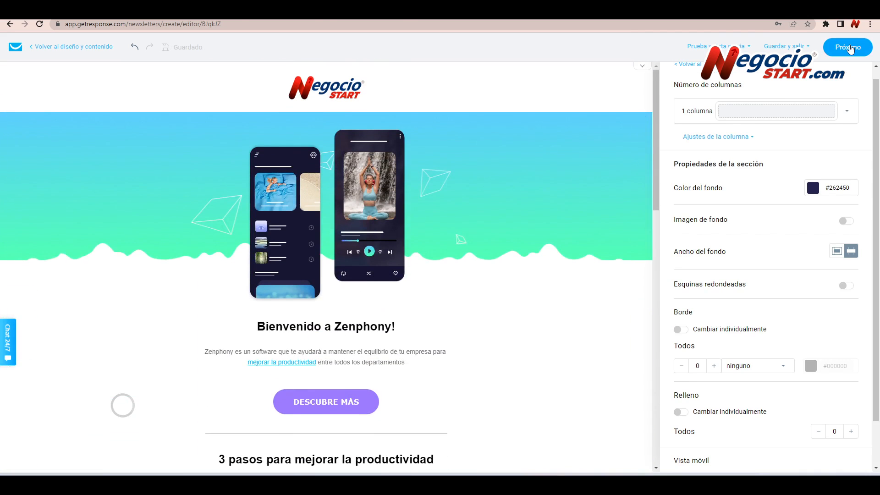
# - Finish the newsletter design, return to the message settings and save the work as a draft
pyautogui.click(850, 50)
pyautogui.scroll(-12, 177, 299)
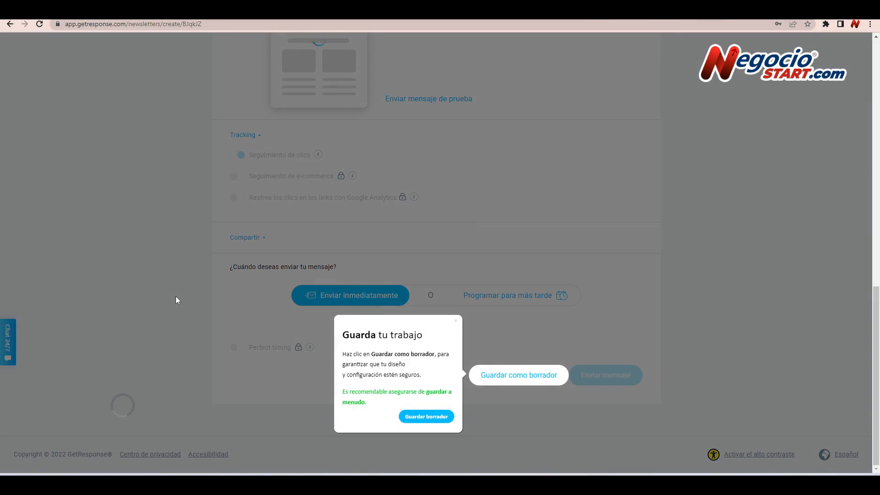
pyautogui.click(429, 417)
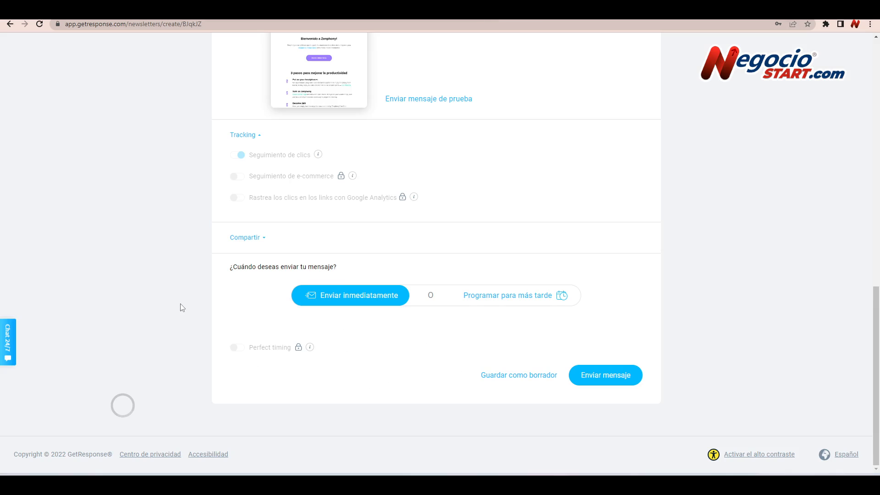
# - Send a test message of the newsletter to the preselected email address
pyautogui.scroll(2, 182, 309)
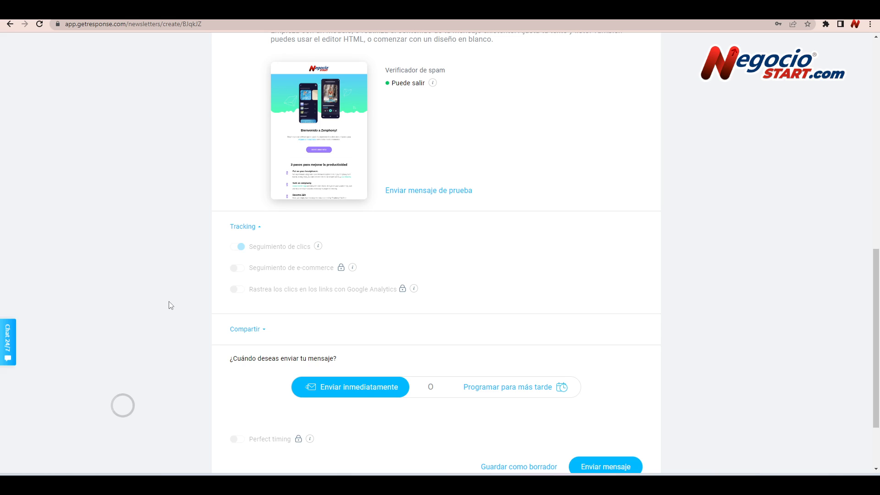
pyautogui.click(436, 191)
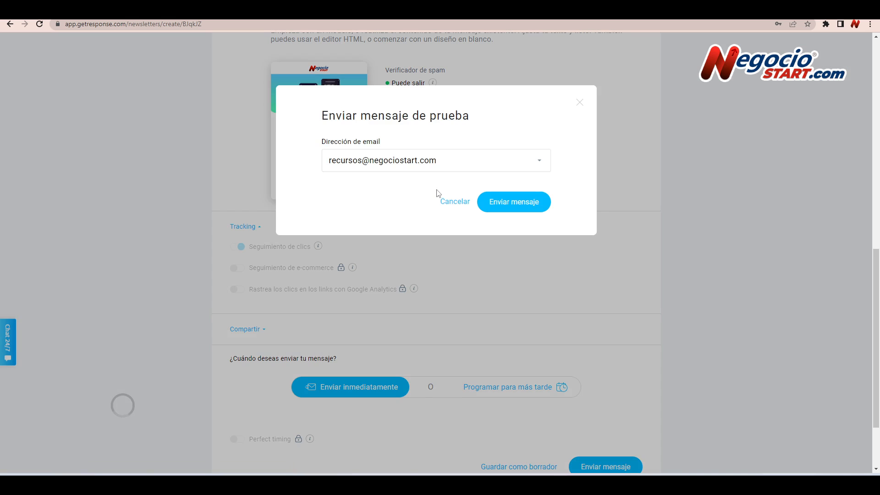
pyautogui.click(520, 204)
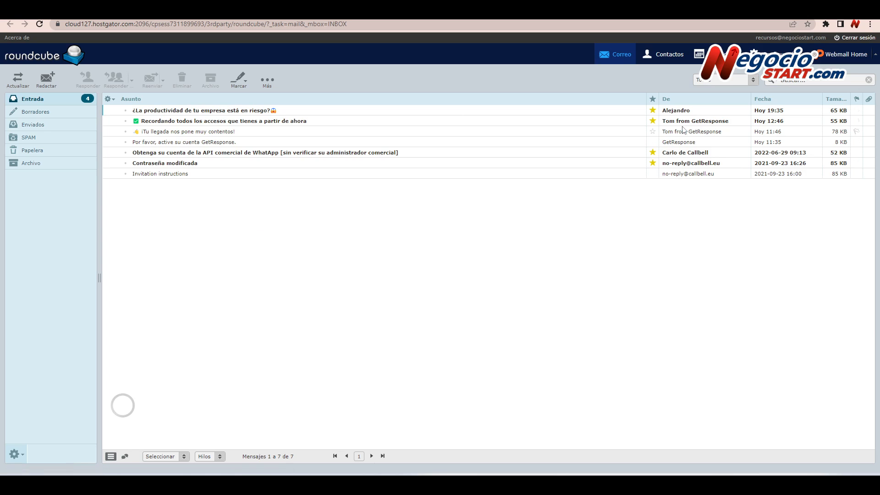
# - In Roundcube webmail, open the test email "¿La productividad de tu empresa está en riesgo?", allow its remote resources and review its full content
pyautogui.doubleClick(156, 115)
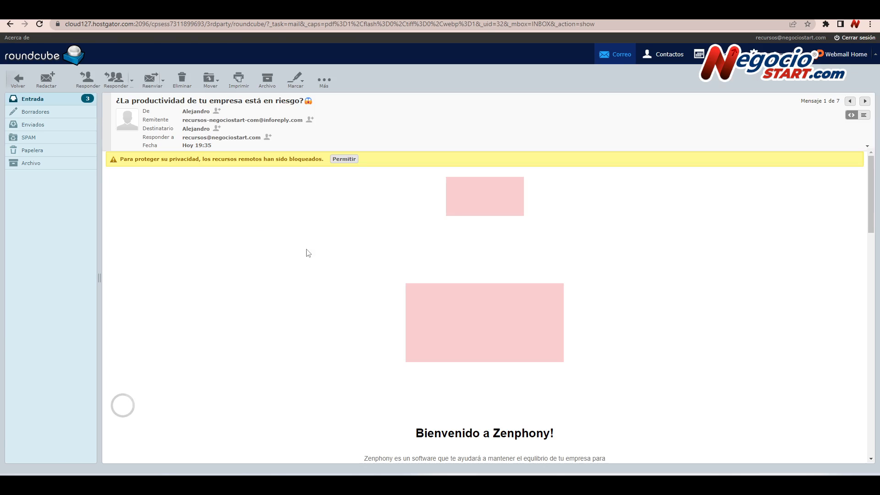
pyautogui.click(344, 160)
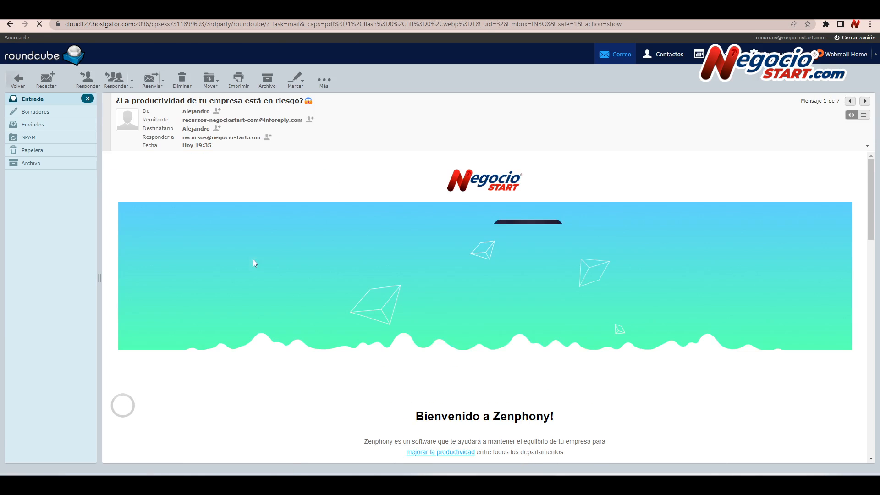
pyautogui.scroll(-10, 250, 273)
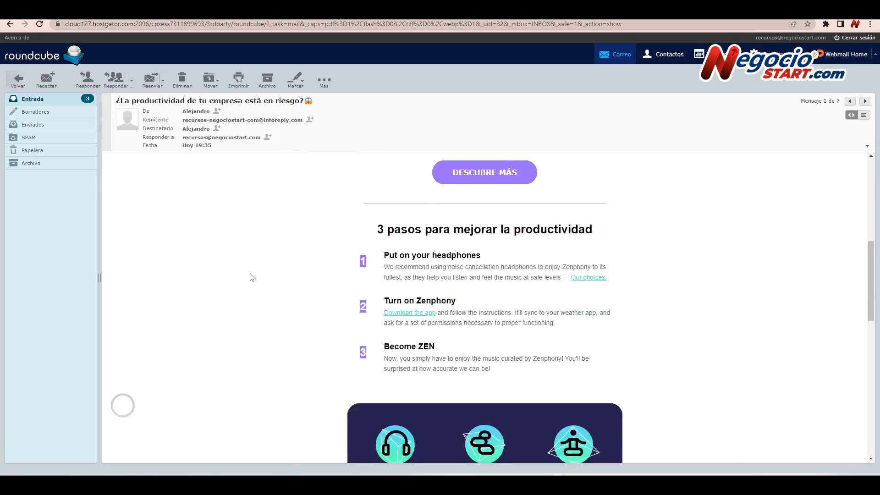
pyautogui.scroll(-6, 251, 277)
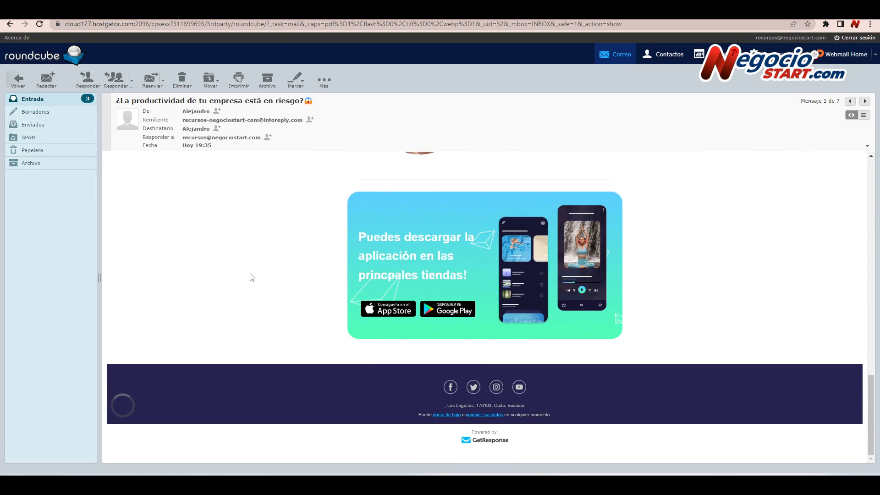
pyautogui.scroll(3, 252, 277)
pyautogui.scroll(12, 250, 277)
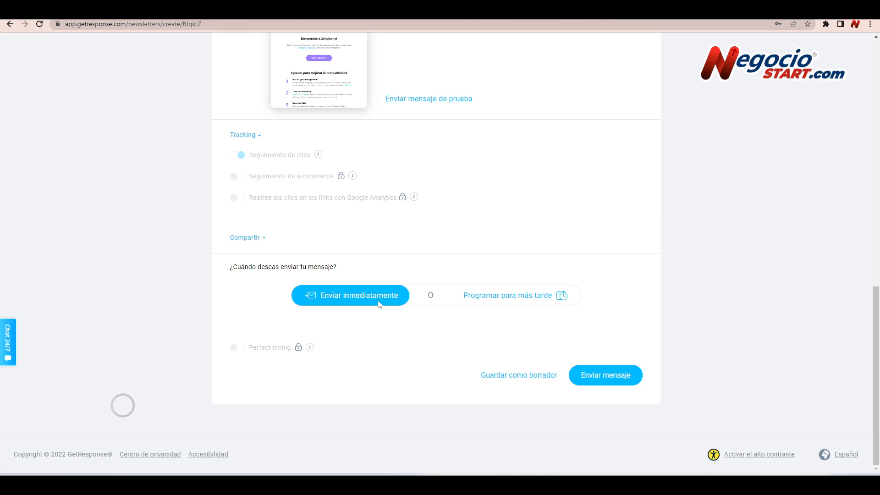
# - Set the newsletter's sending option to schedule it for later instead of sending it immediately
pyautogui.click(534, 301)
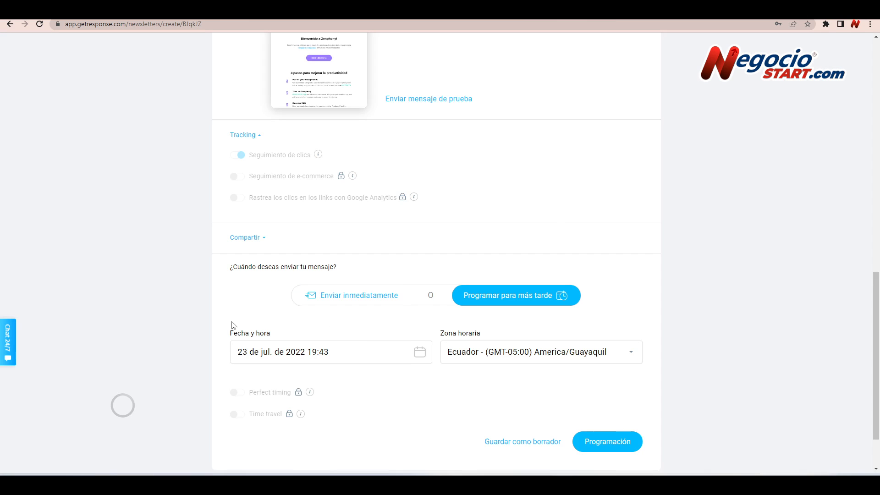
pyautogui.scroll(-2, 161, 320)
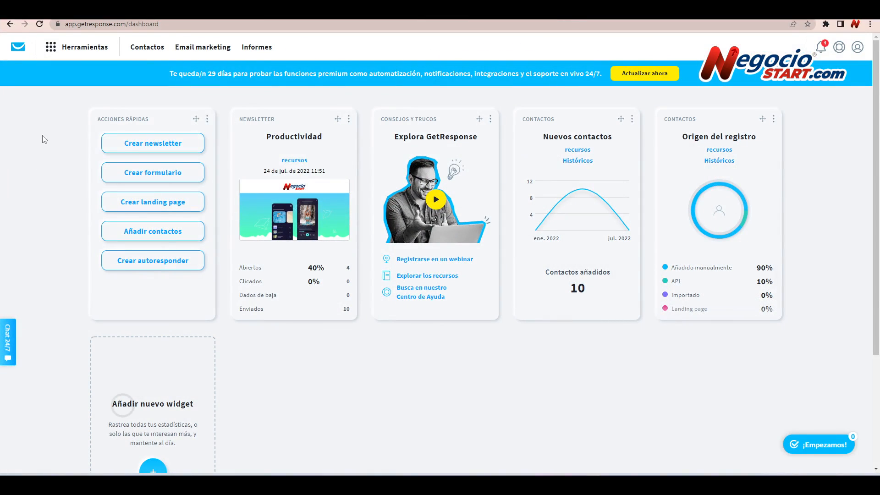
# - Start a new form from the dashboard, browse the form templates and choose the "Hobby Drones" template
pyautogui.click(158, 174)
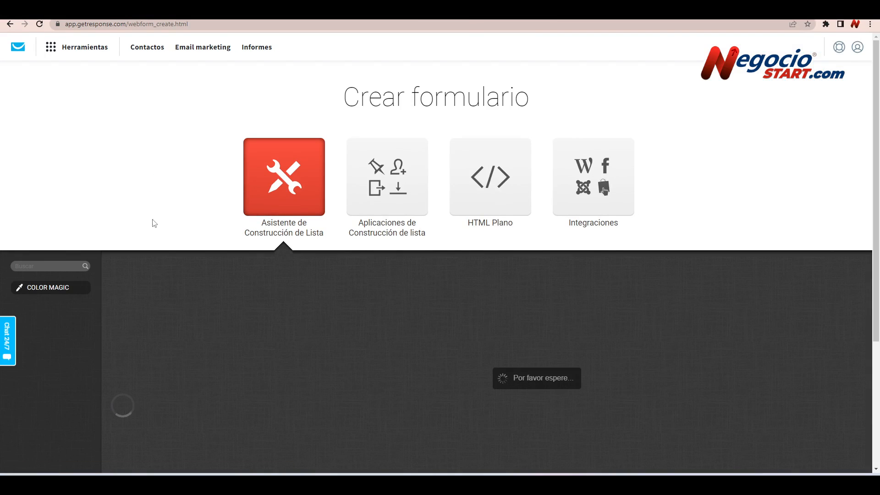
pyautogui.scroll(-4, 109, 208)
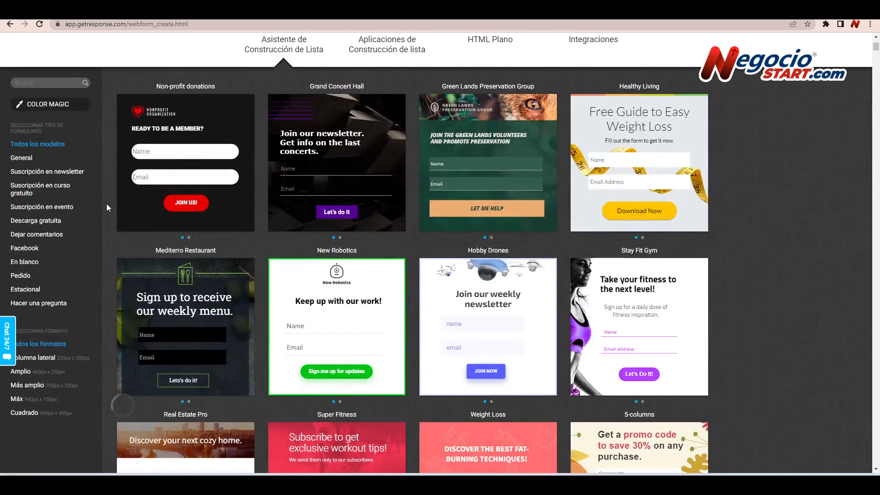
pyautogui.moveTo(191, 112)
pyautogui.scroll(-2, 762, 204)
pyautogui.scroll(1, 763, 204)
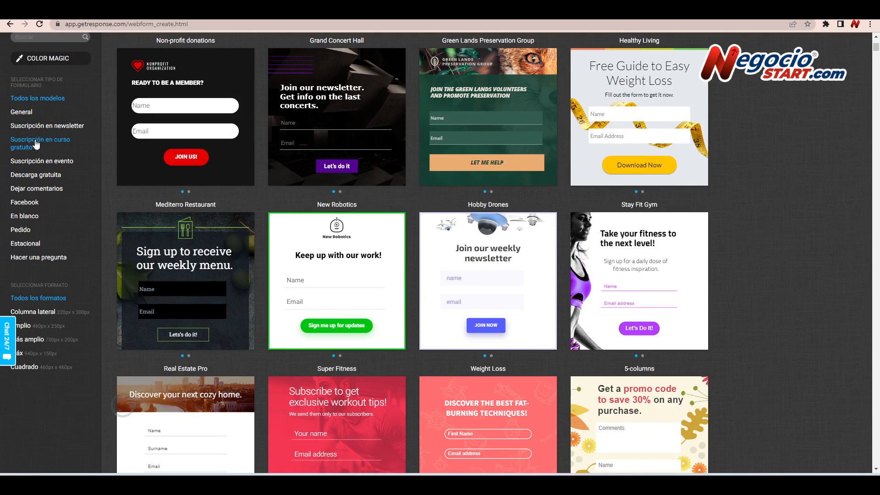
pyautogui.click(489, 285)
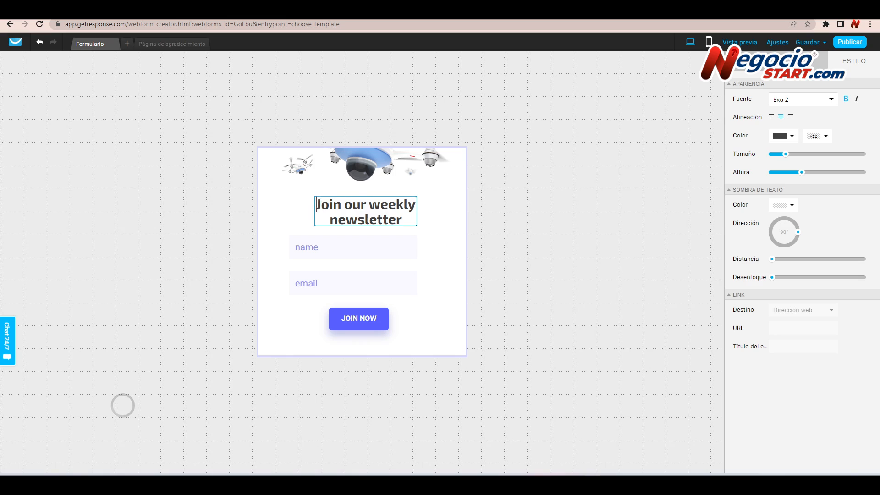
# - Replace the form heading "Join our weekly newsletter" with "Ofertas irresistibles"
pyautogui.moveTo(317, 204); pyautogui.dragTo(403, 220)
pyautogui.write('Ofertas irresistibles')
# - Select the form's name field and look through its style settings, from label to help text
pyautogui.click(353, 248)
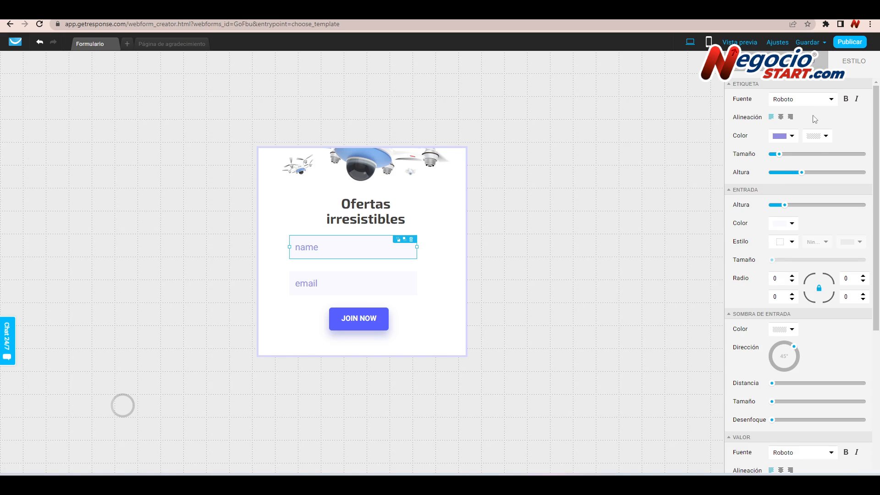
pyautogui.scroll(-3, 822, 365)
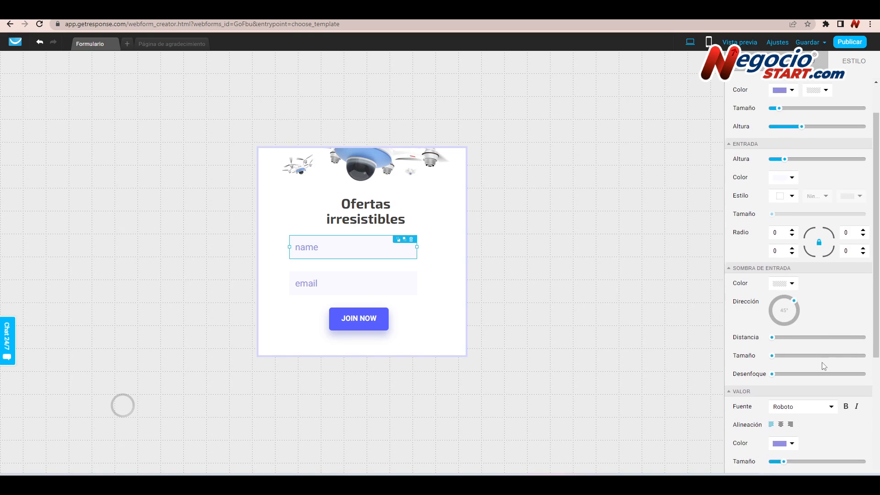
pyautogui.scroll(-2, 822, 365)
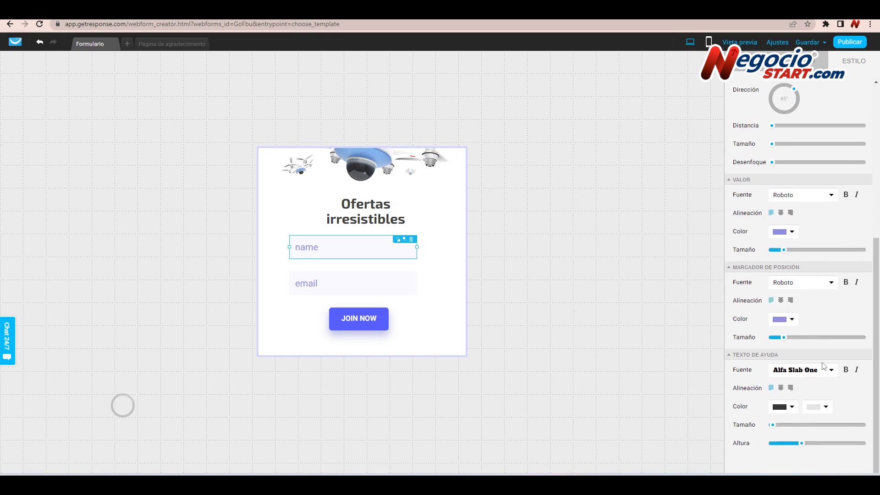
# - Review the email field's style settings, then publish the form and choose to have the web designer install it
pyautogui.scroll(4, 822, 365)
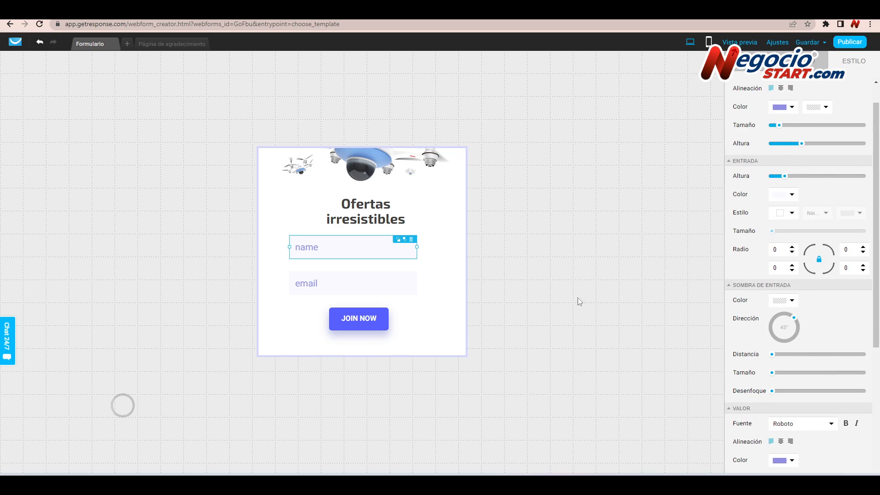
pyautogui.click(347, 290)
pyautogui.scroll(-2, 806, 163)
pyautogui.scroll(-3, 807, 165)
pyautogui.scroll(4, 807, 174)
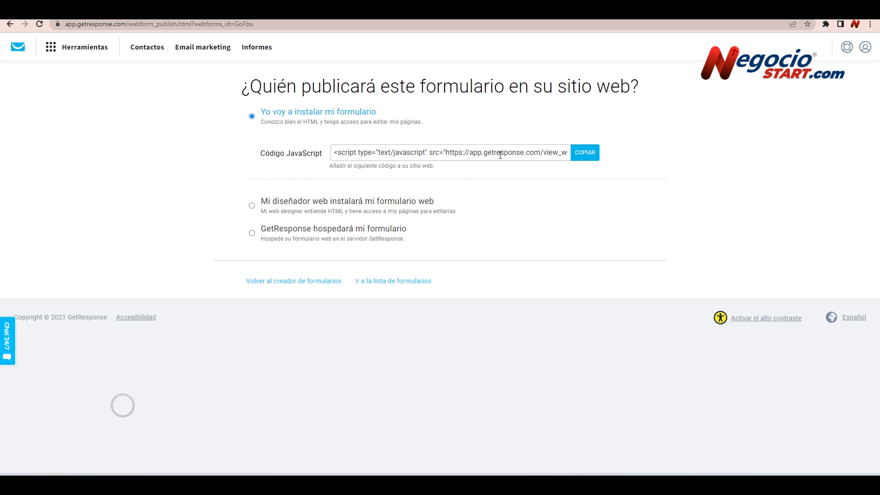
pyautogui.click(252, 206)
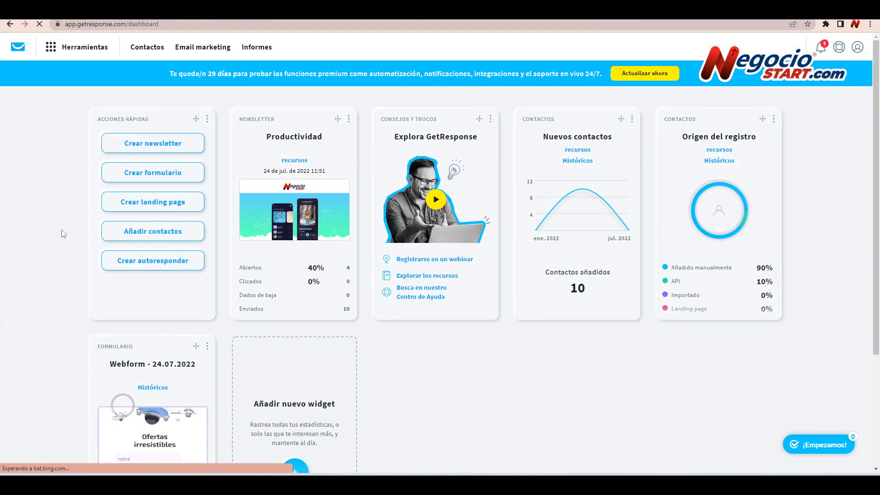
# - Start a new landing page from the dashboard and browse the templates in the Promoción category
pyautogui.click(162, 205)
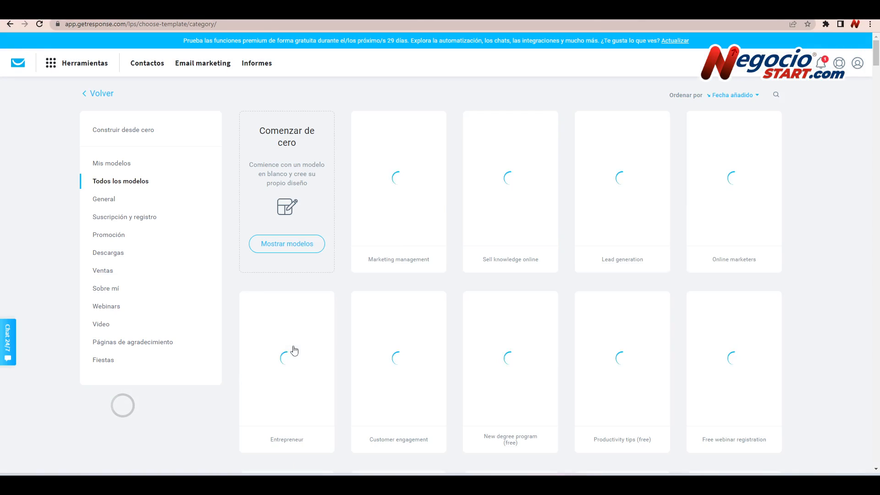
pyautogui.moveTo(294, 350)
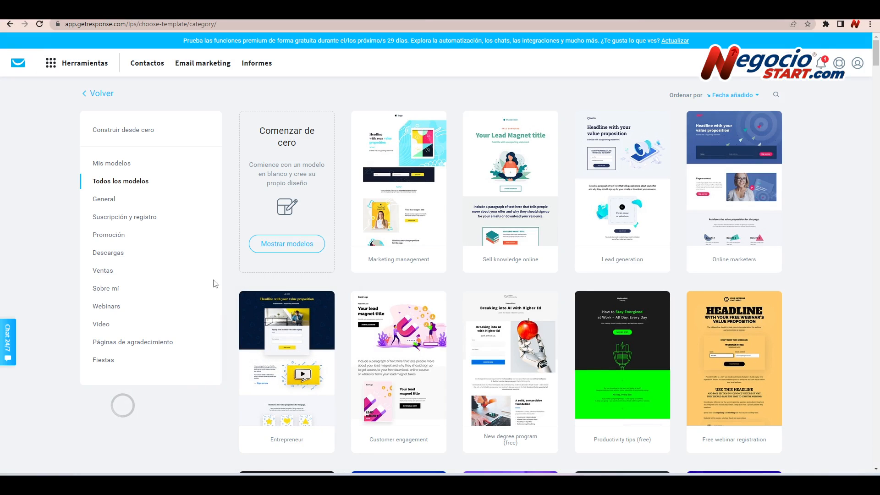
pyautogui.click(111, 236)
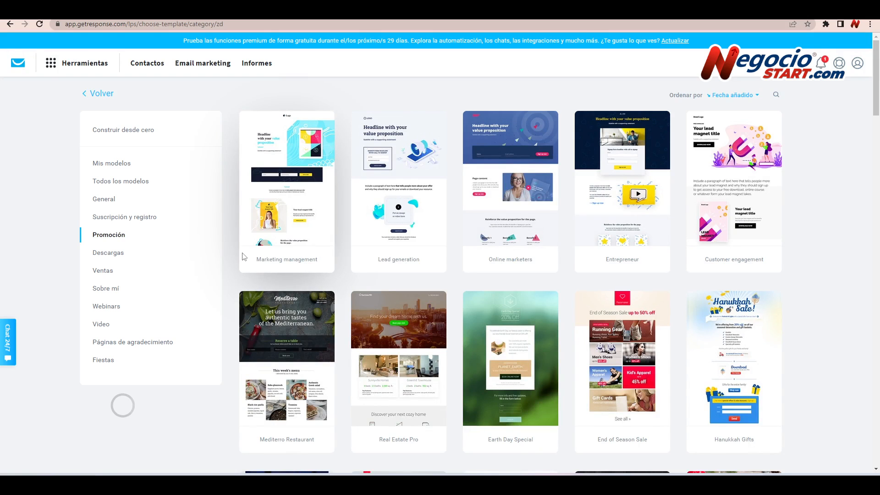
pyautogui.scroll(-3, 243, 257)
pyautogui.scroll(3, 224, 302)
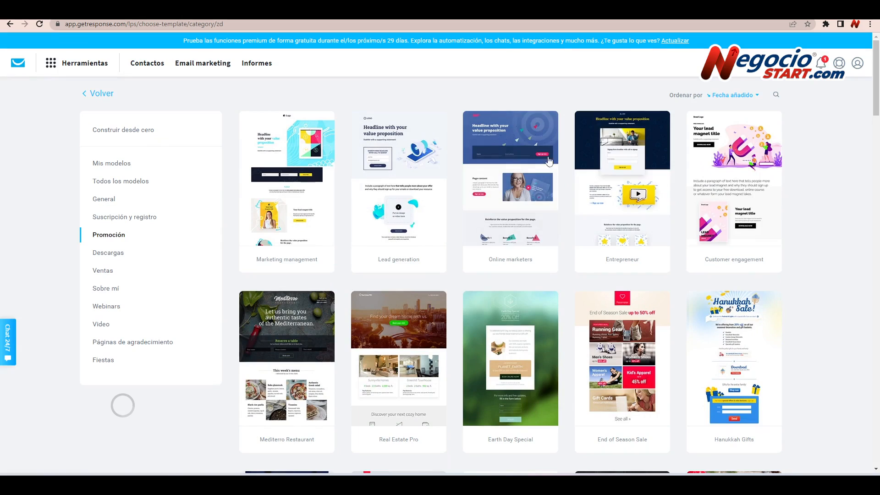
# - Choose the "Customer engagement" template, name the landing page "Promo Smart", and use it after previewing its landing and thank-you pages
pyautogui.click(735, 180)
pyautogui.click(367, 127)
pyautogui.write('Promo Smart')
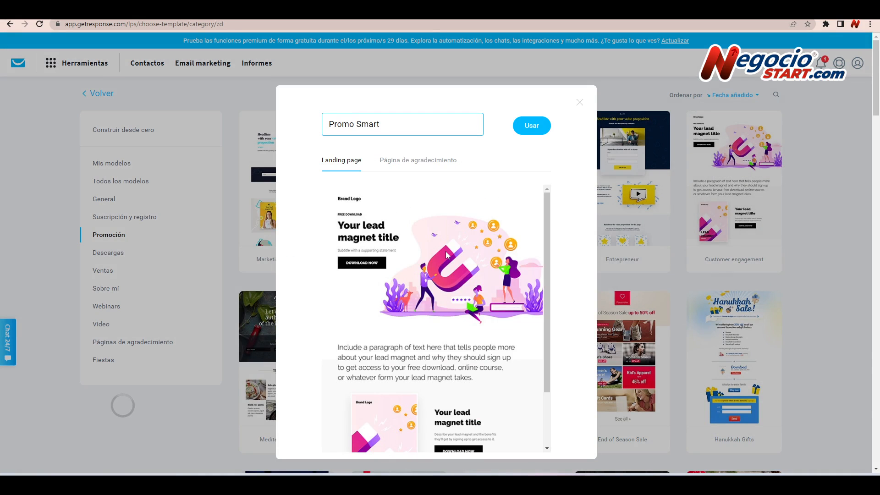
pyautogui.scroll(-2, 445, 251)
pyautogui.scroll(2, 447, 255)
pyautogui.click(421, 161)
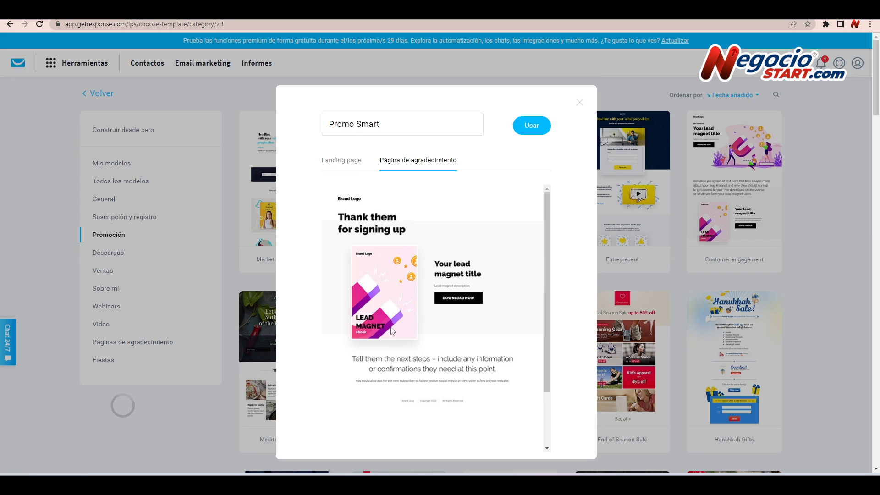
pyautogui.click(530, 127)
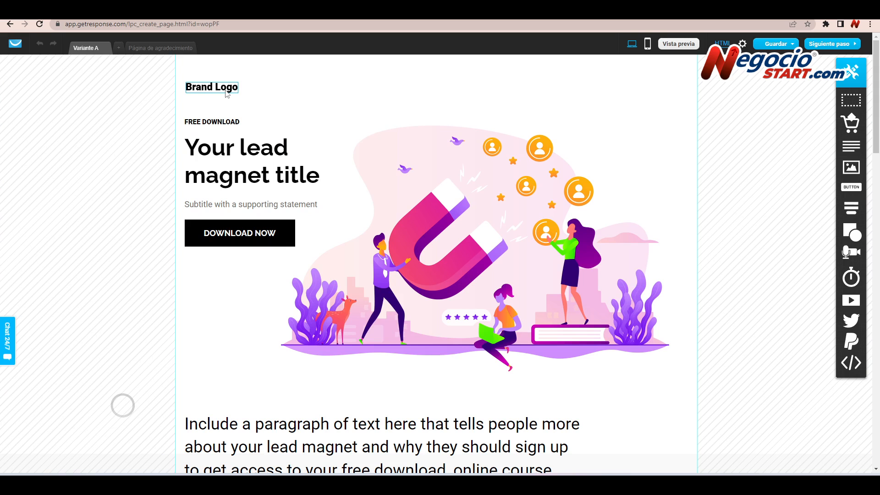
# - Replace the "Brand Logo" text above the main heading with the NegocioStart.com logo image
pyautogui.click(221, 102)
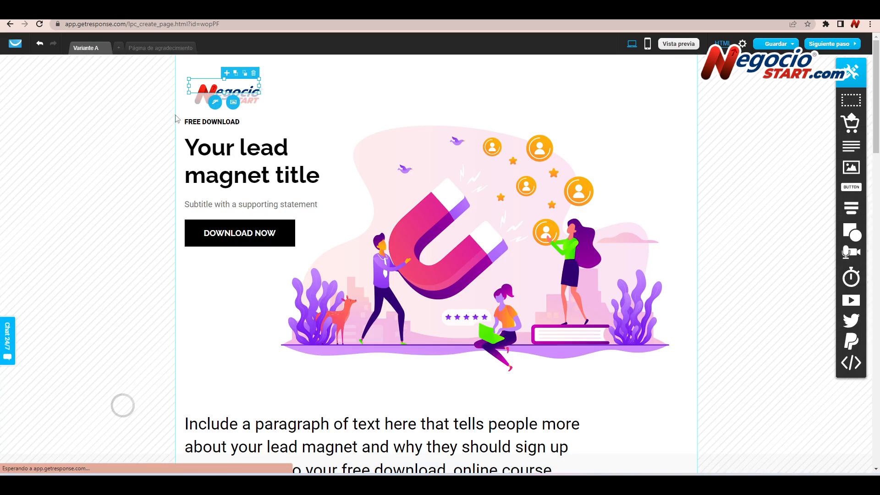
pyautogui.click(222, 123)
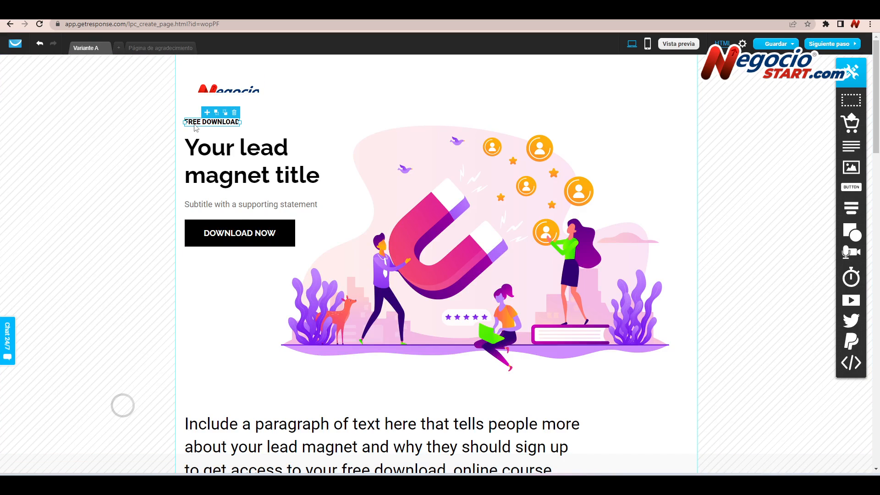
pyautogui.click(265, 240)
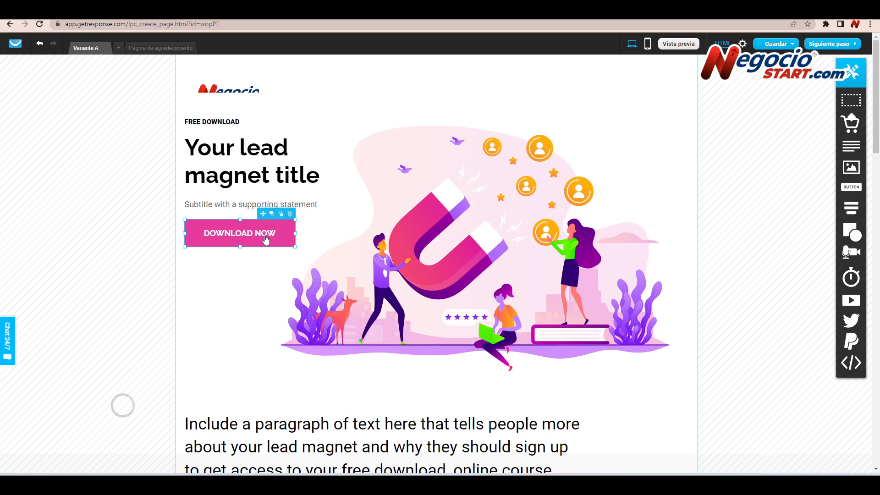
pyautogui.doubleClick(265, 239)
pyautogui.write('DESCARGAR AHORA')
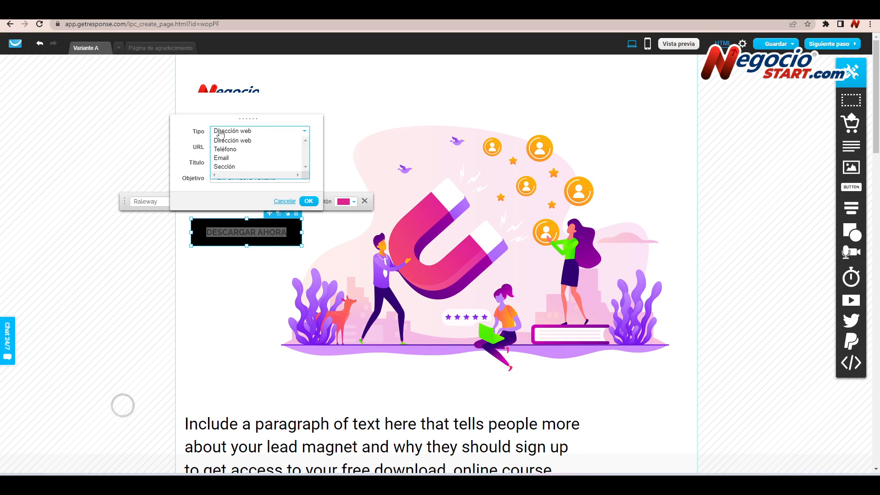
pyautogui.click(238, 141)
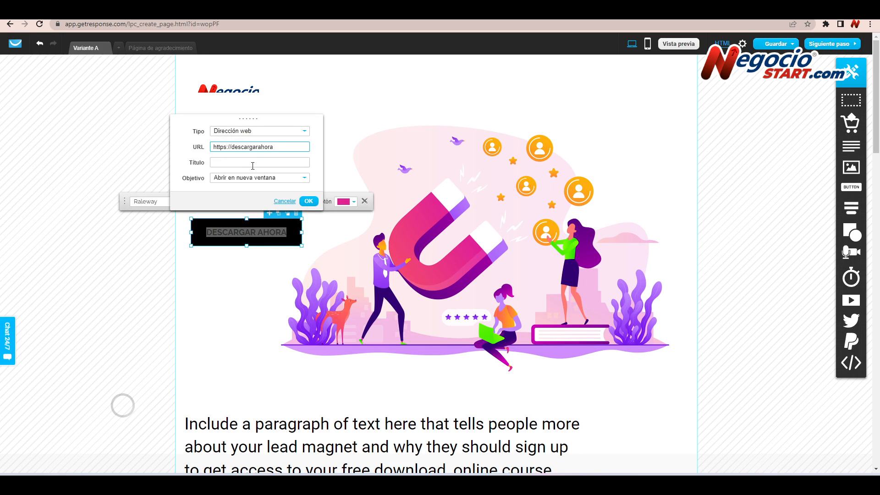
pyautogui.click(235, 163)
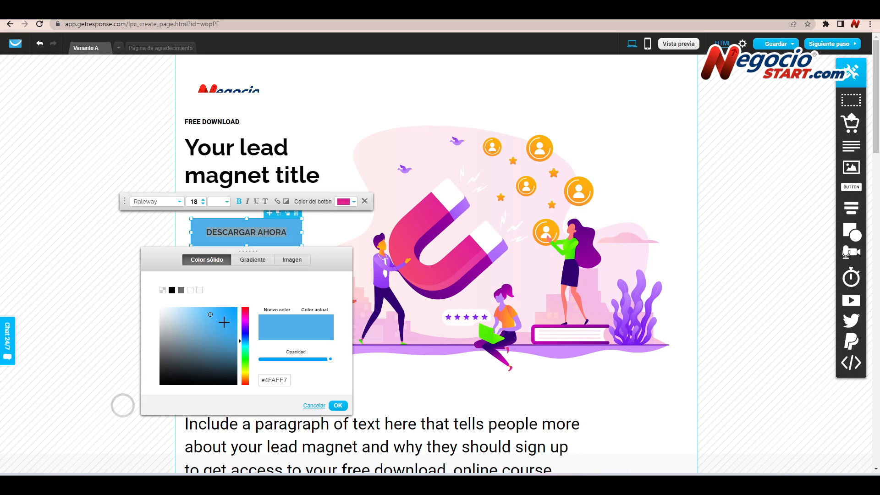
# - Set the "DESCARGAR AHORA" button to the solid red colour #DC0E50
pyautogui.moveTo(226, 324); pyautogui.dragTo(231, 317)
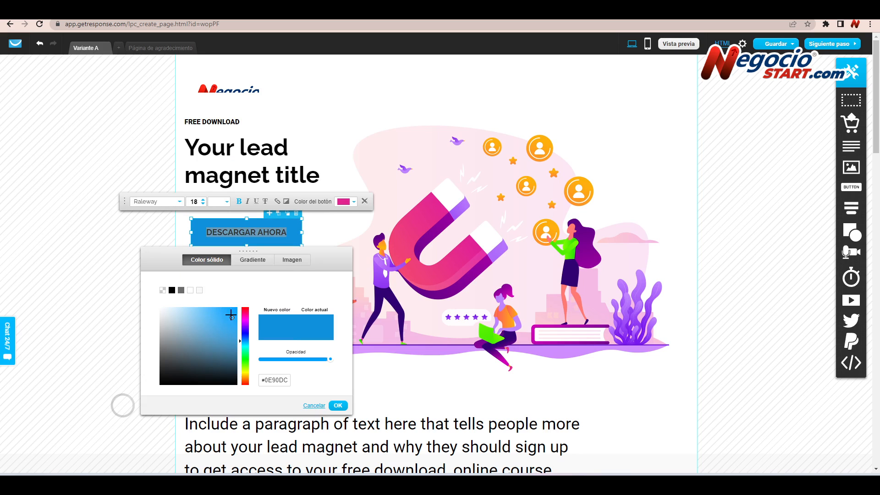
pyautogui.click(244, 312)
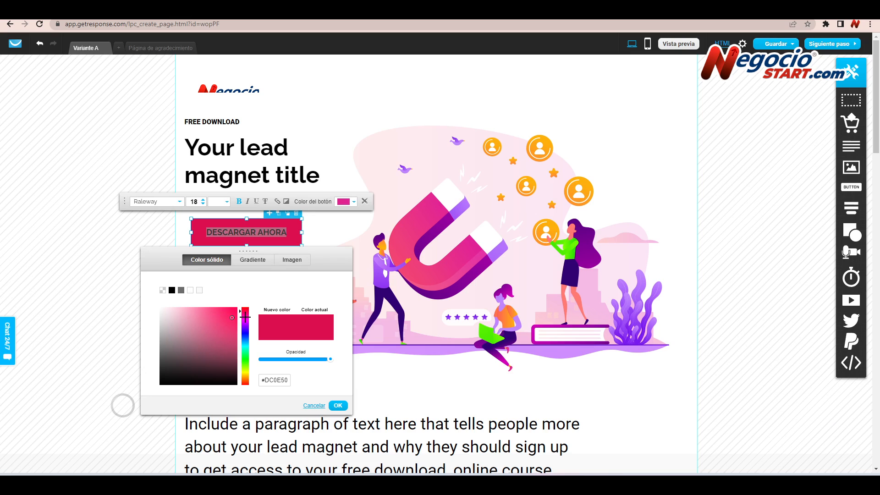
pyautogui.click(339, 106)
# - Insert a new section between the benefits and the newsletter signup areas and place a video in its centre
pyautogui.scroll(-7, 248, 329)
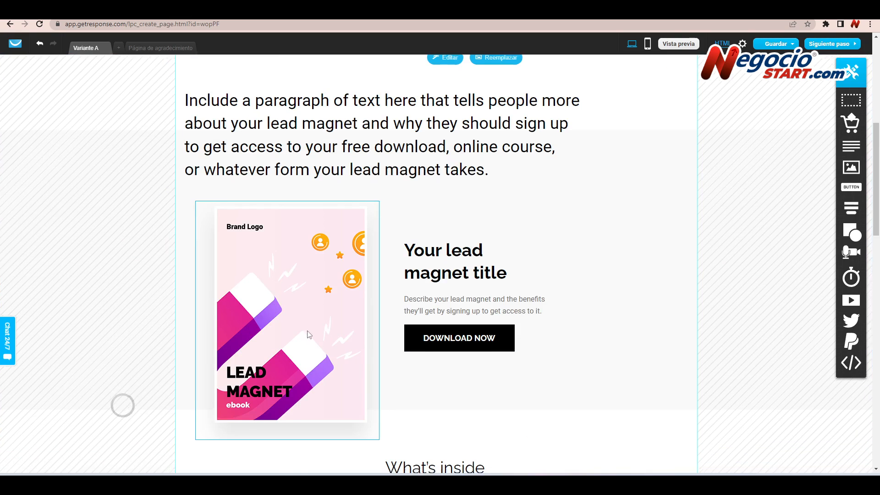
pyautogui.scroll(-6, 309, 335)
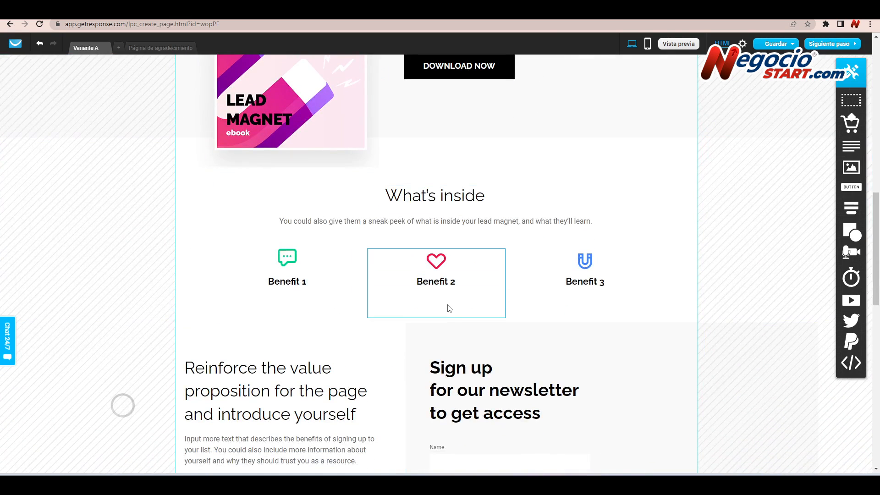
pyautogui.scroll(-2, 449, 309)
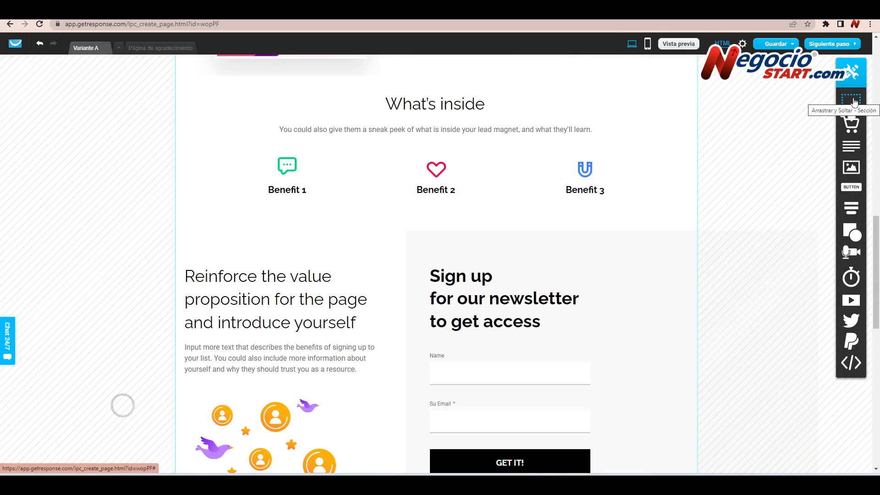
pyautogui.moveTo(854, 101); pyautogui.dragTo(434, 227)
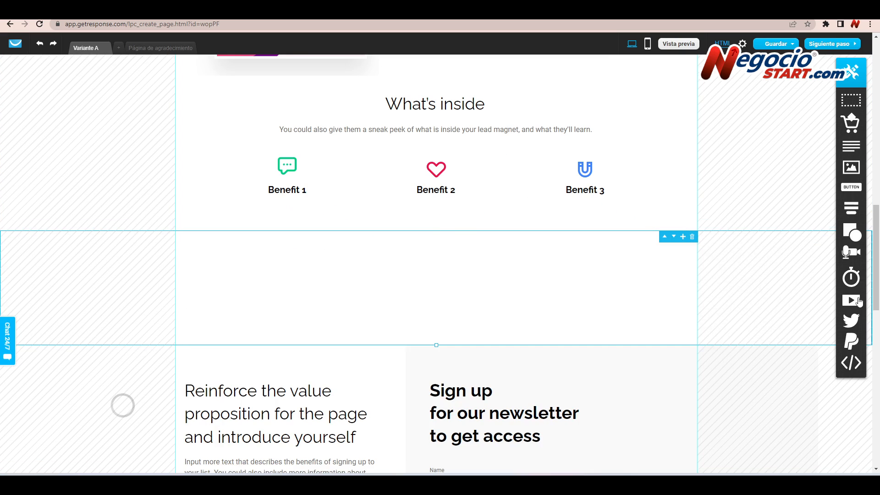
pyautogui.moveTo(850, 300); pyautogui.dragTo(452, 290)
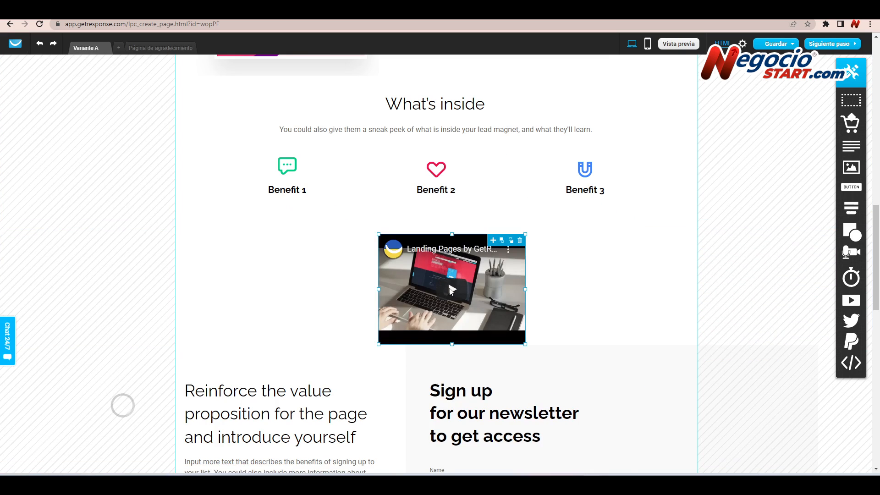
# - Preview the landing page in desktop view and return to the editor
pyautogui.scroll(10, 366, 275)
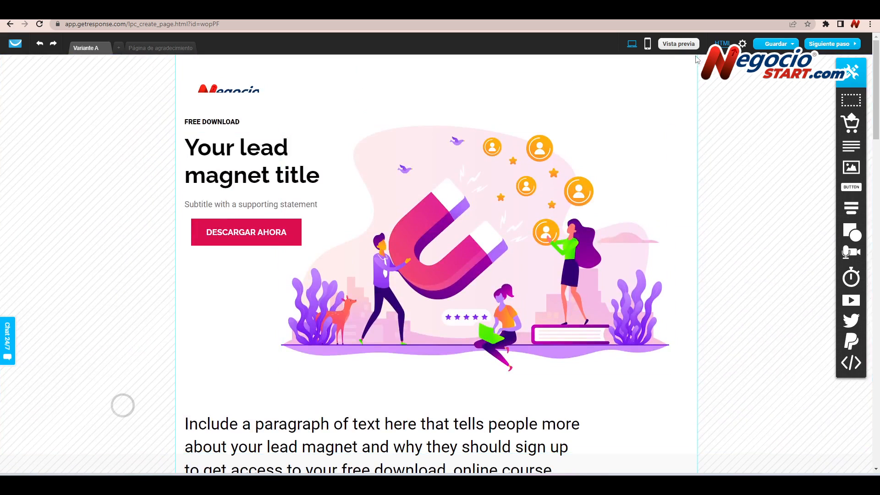
pyautogui.click(678, 44)
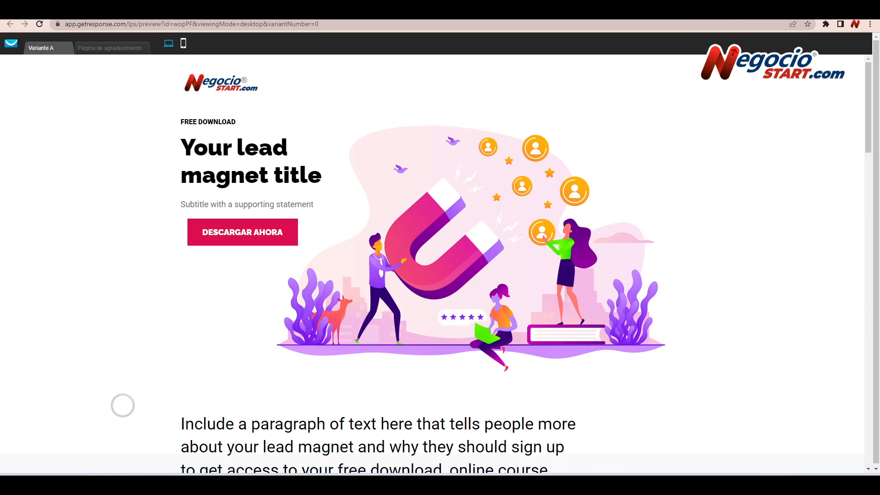
pyautogui.hotkey('ctrl', 'w')
# - Advance to the mobile version of the thank-you page and save the landing page
pyautogui.click(842, 44)
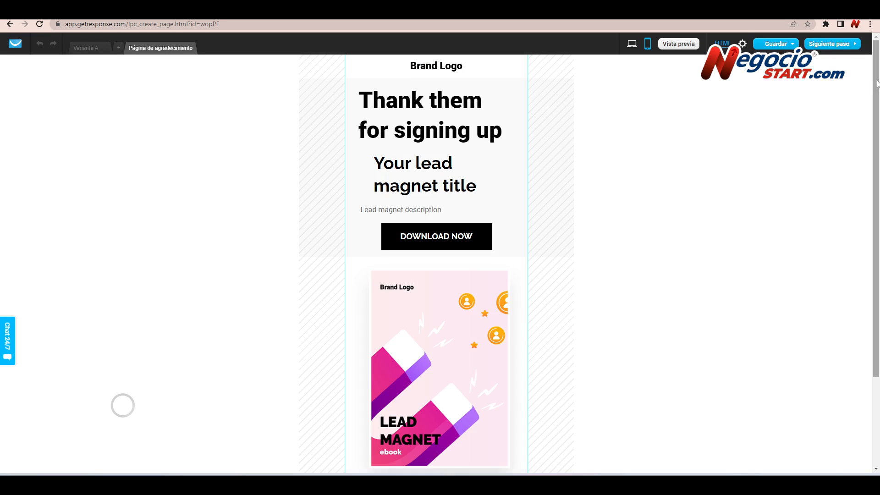
pyautogui.moveTo(876, 82)
pyautogui.mouseDown()
pyautogui.moveTo(876, 172)
pyautogui.moveTo(876, 82)
pyautogui.mouseUp()
pyautogui.click(779, 44)
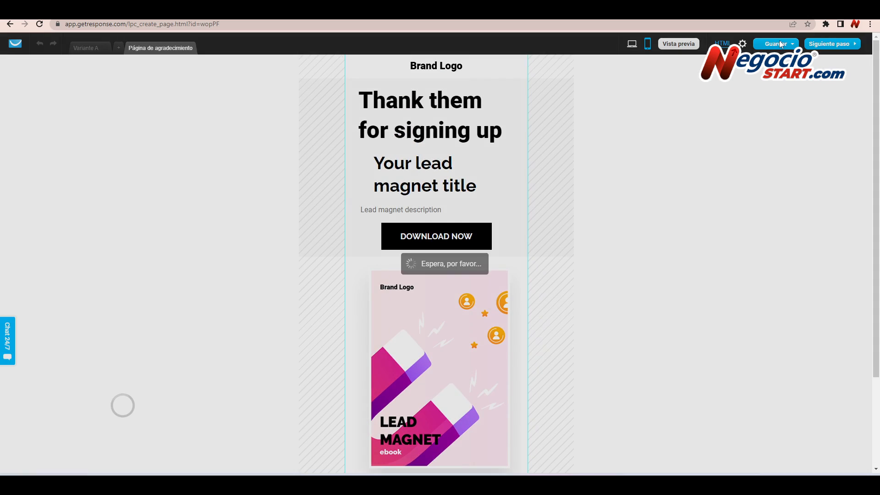
# - Set the SEO title in the page settings to "Nuevoes modelos SmartPhone Samsung"
pyautogui.click(743, 44)
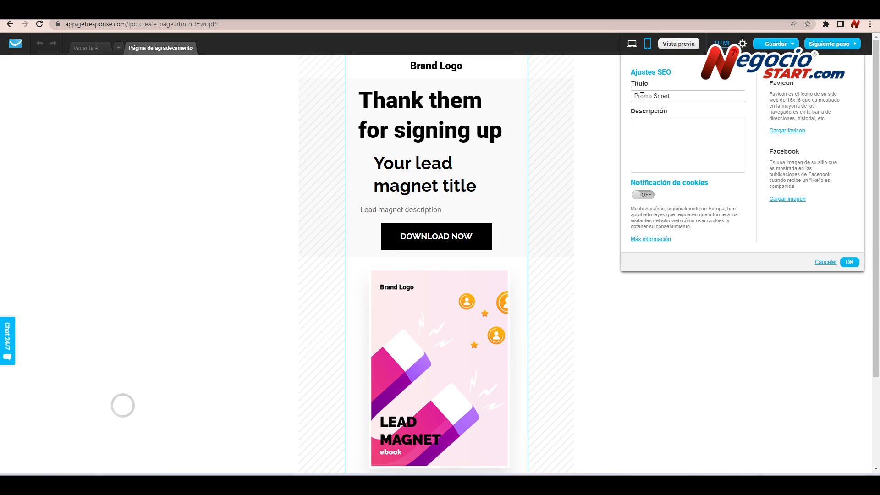
pyautogui.tripleClick(656, 96)
pyautogui.write('Nuevoes modelos SmartPhone Sam')
pyautogui.write('sung')
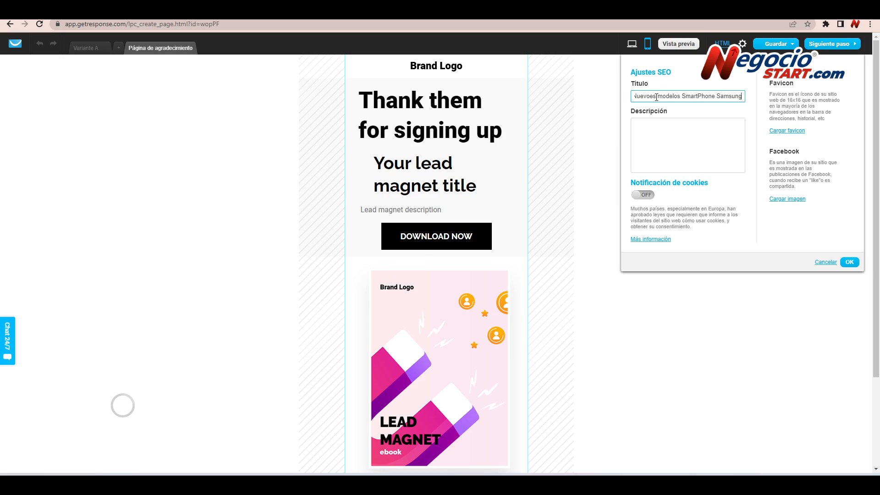
# - Enter the description "Luce elegante y cómodo tomando tus videollamadas en cualquier lugar con tu Galaxy Z Fold3. IPX8 solo los Galaxy Z Flip3 y Z Fold3"
pyautogui.press('Tab')
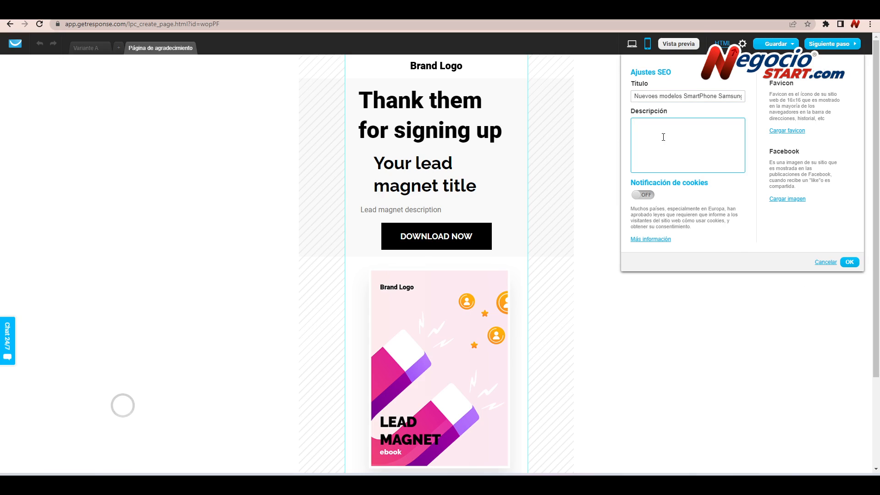
pyautogui.write('Luce elegante y cómodo tomando tus videollamadas en cualquier lugar con tu Galaxy Z Fold3. IPX8 solo los Galaxy Z Flip3 y Z Fold3')
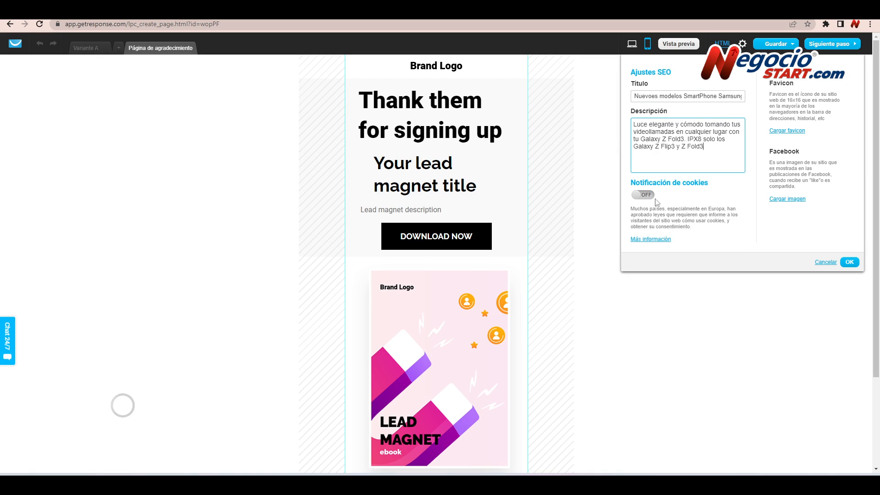
# - Turn on the cookie notification, apply the page settings and save the landing page
pyautogui.click(651, 199)
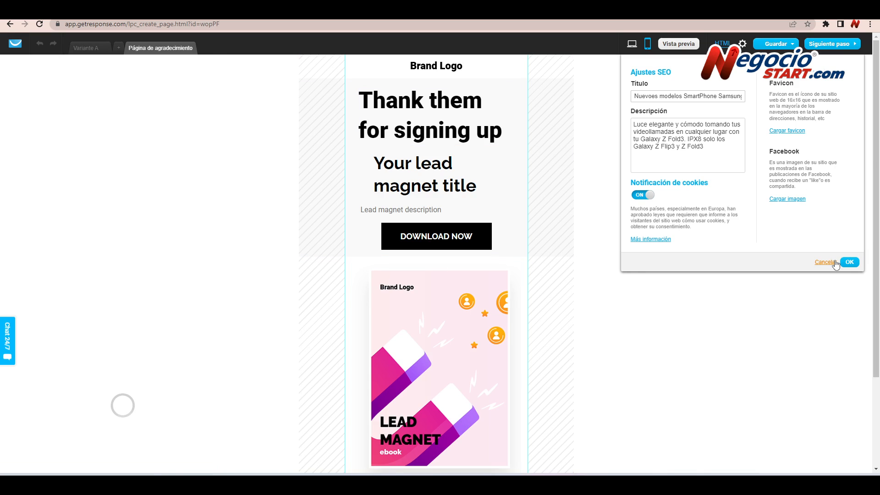
pyautogui.click(850, 262)
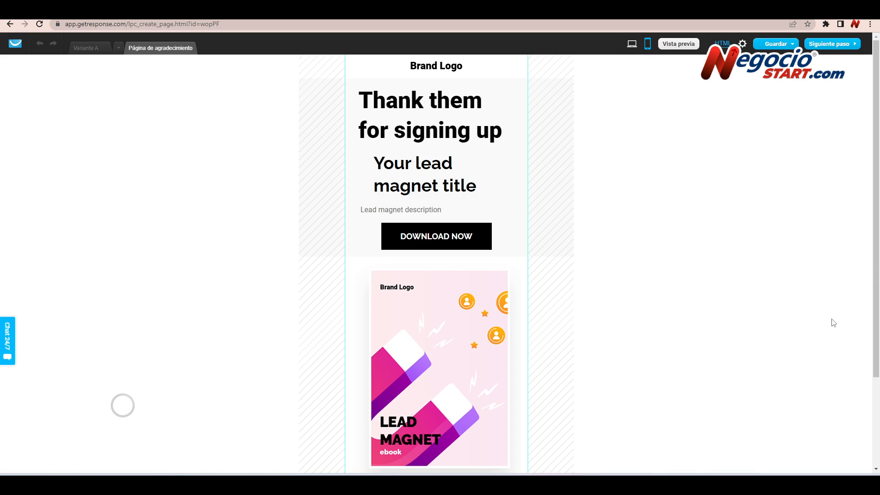
pyautogui.click(774, 46)
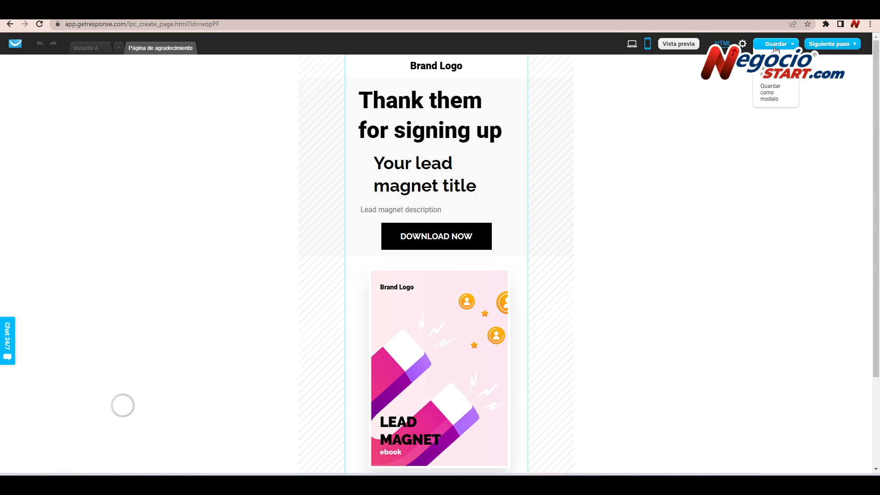
pyautogui.click(770, 74)
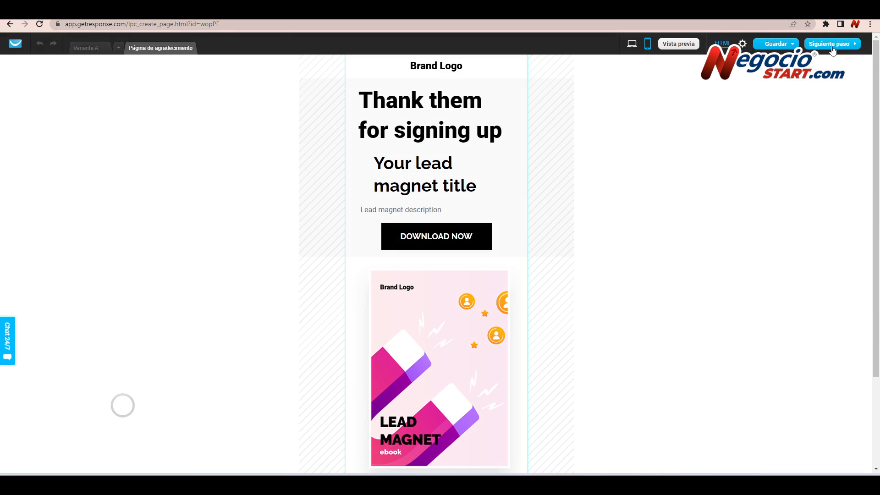
# - Advance to the landing page settings and set its URL to the subdomain "negociostart" on the getresponsepages.com domain
pyautogui.click(830, 44)
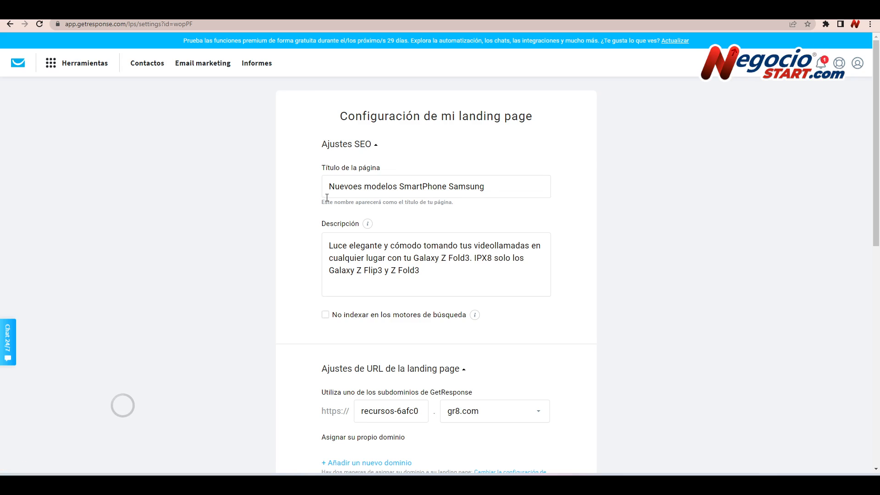
pyautogui.scroll(-4, 359, 204)
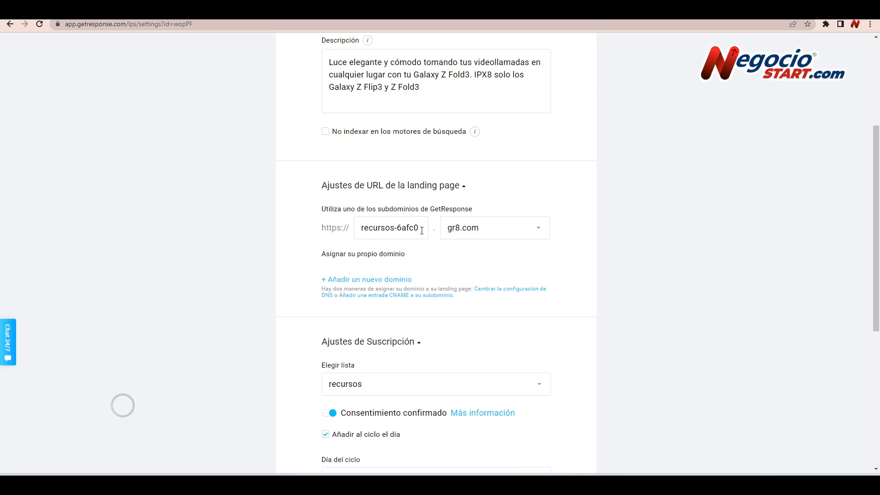
pyautogui.scroll(-1, 360, 230)
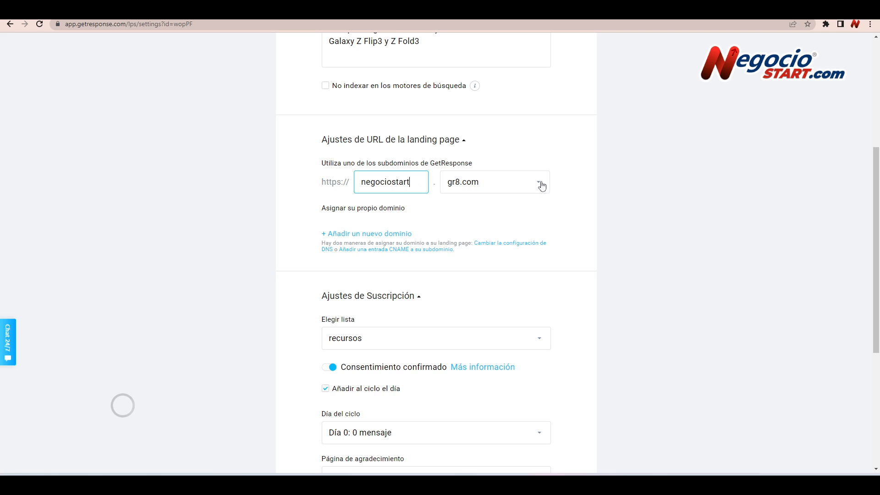
pyautogui.click(539, 183)
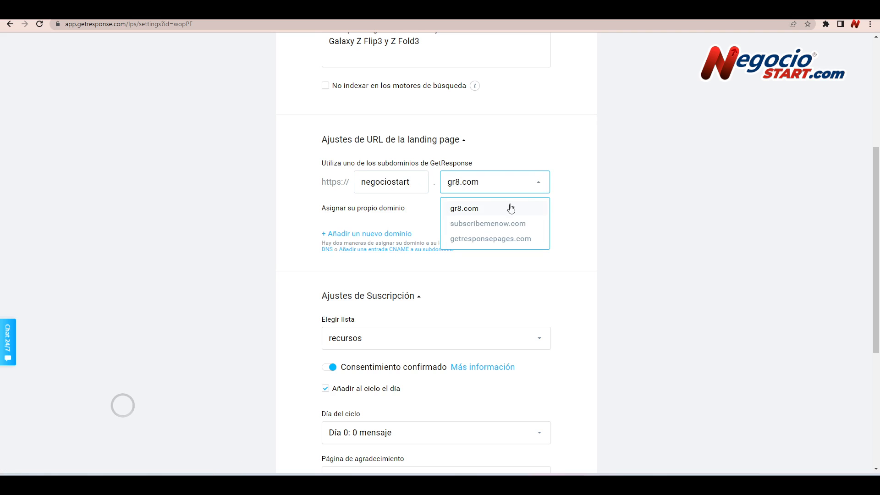
pyautogui.click(495, 239)
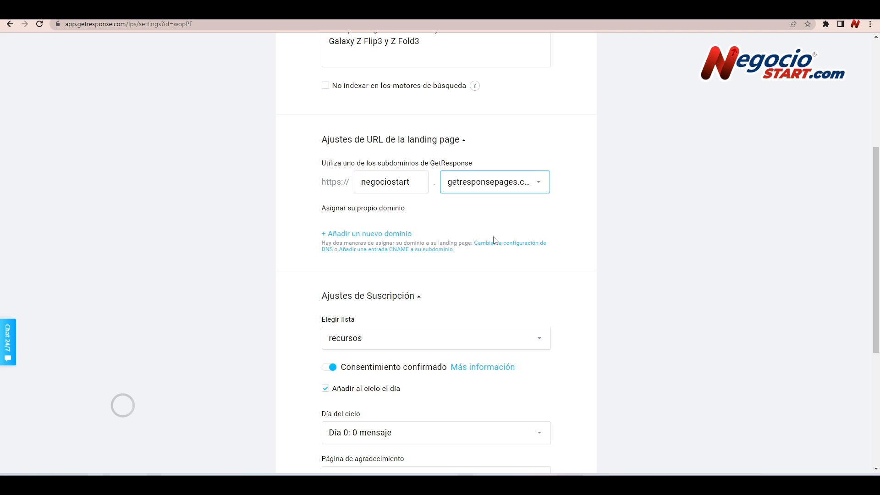
# - Review the thank-you page choices in the subscription settings and the available analytics and remarketing platforms
pyautogui.scroll(-5, 266, 291)
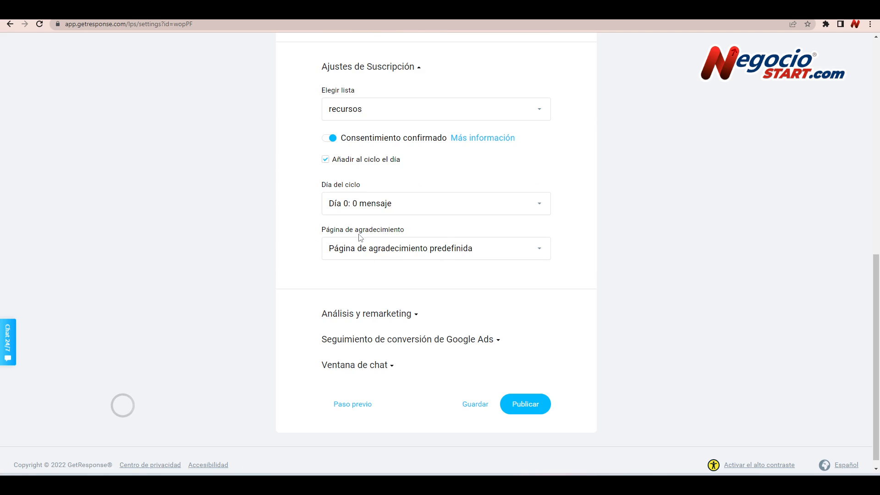
pyautogui.click(539, 252)
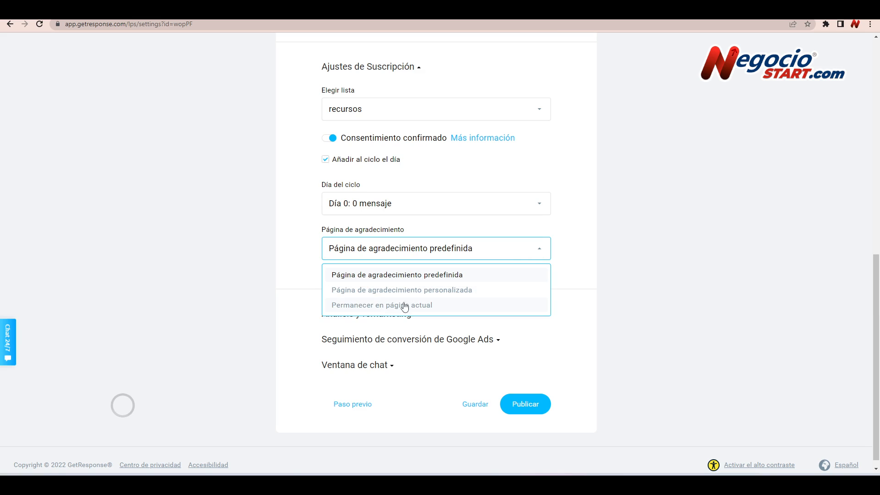
pyautogui.click(590, 258)
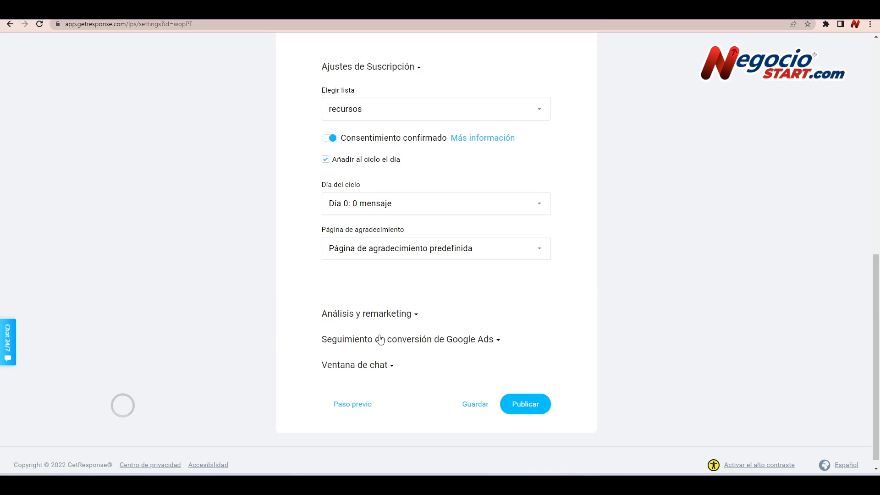
pyautogui.click(415, 316)
pyautogui.scroll(-2, 293, 347)
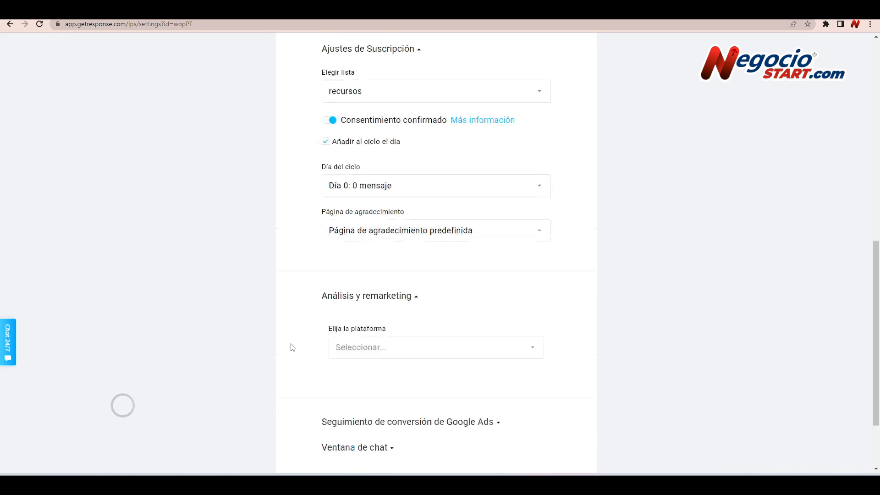
pyautogui.click(532, 279)
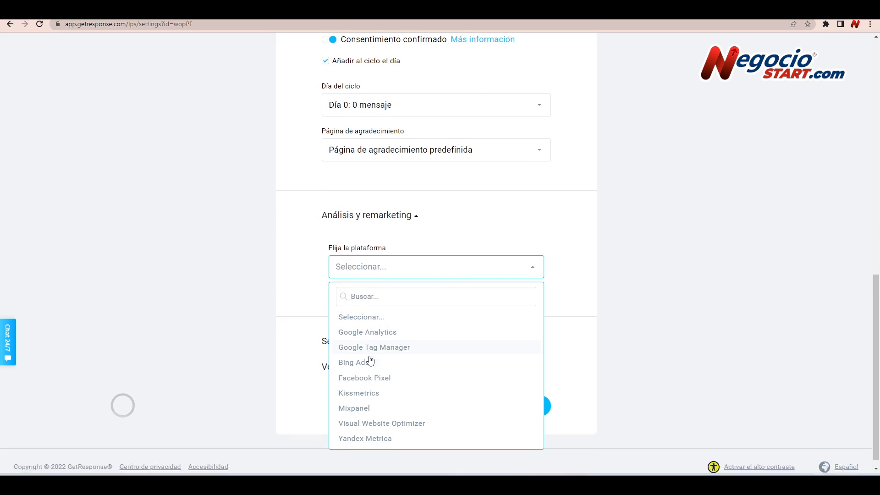
pyautogui.scroll(-1, 370, 356)
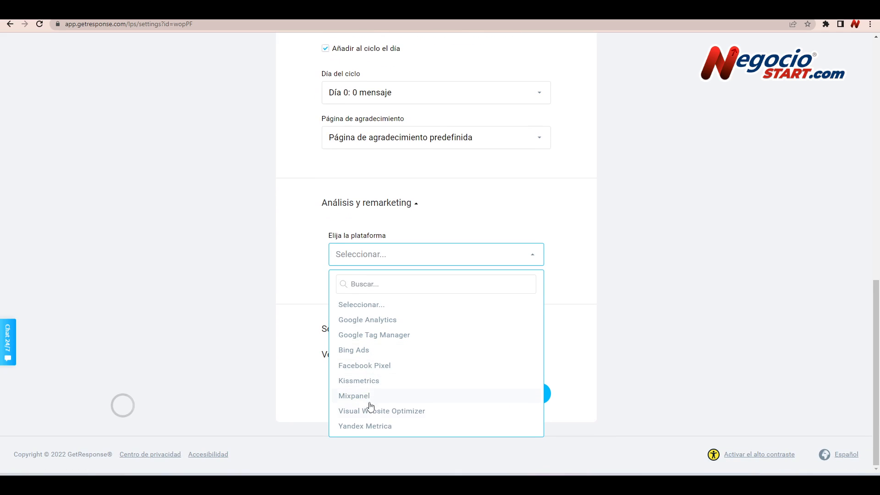
pyautogui.click(308, 262)
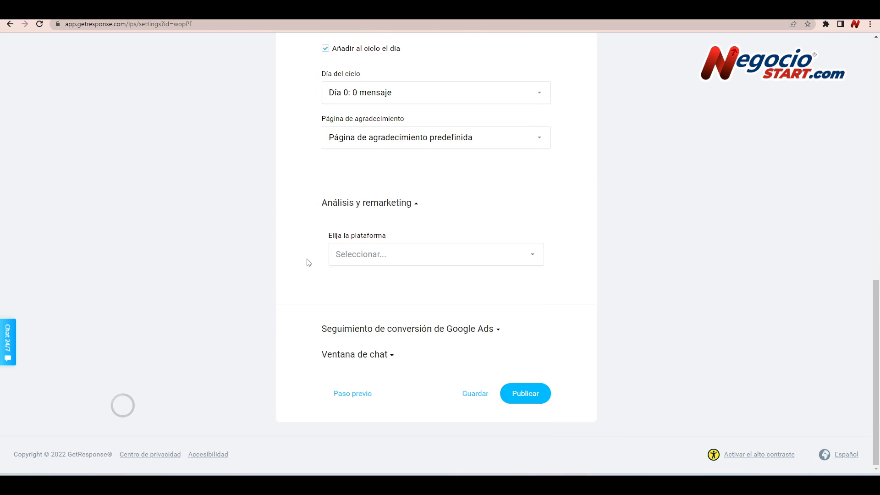
# - Expand the Google Ads conversion tracking and chat window settings and look over their options
pyautogui.click(501, 333)
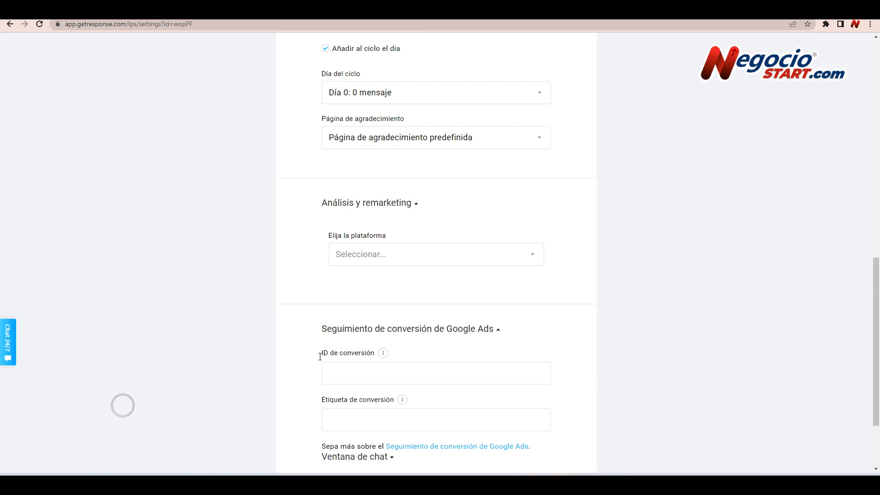
pyautogui.scroll(-2, 298, 353)
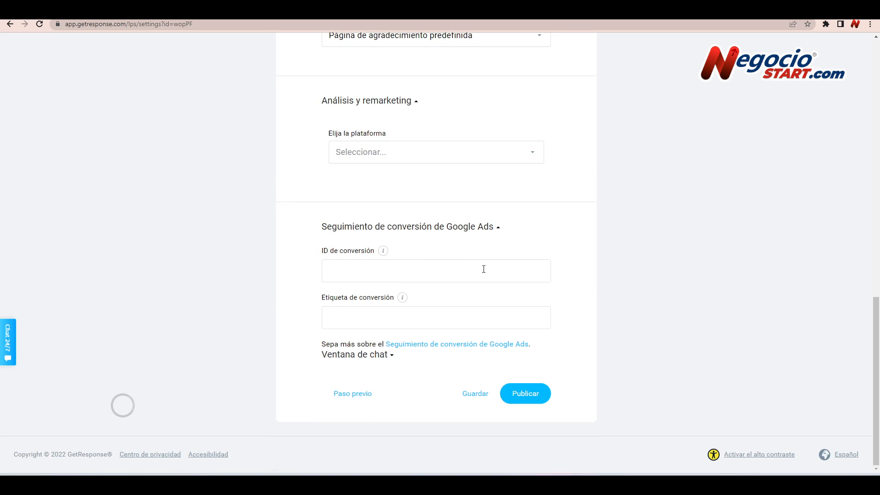
pyautogui.click(392, 356)
pyautogui.scroll(-1, 249, 386)
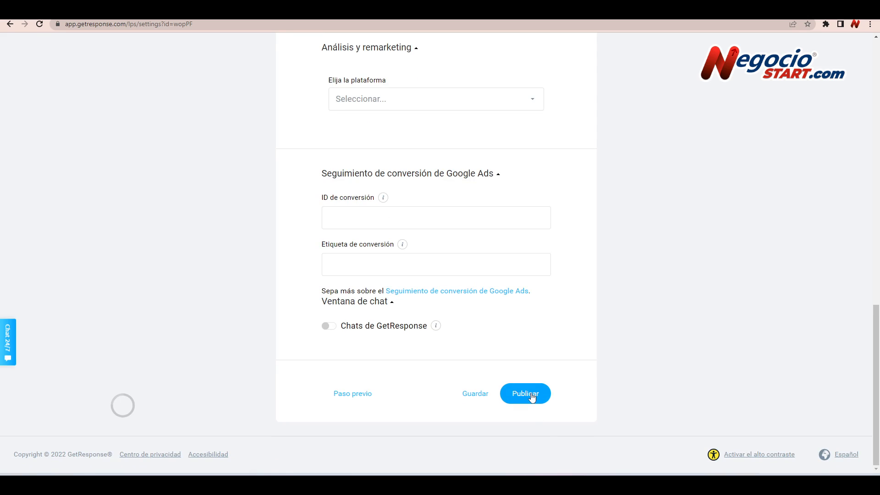
pyautogui.scroll(9, 299, 359)
pyautogui.scroll(5, 298, 348)
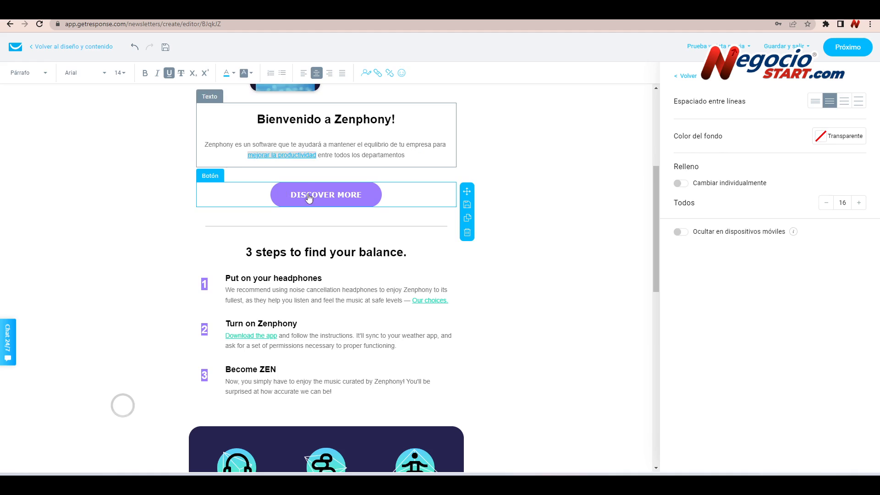
# - Change the text of the newsletter's "DISCOVER MORE" button to "DESCUBRE MÁS" and open its link URL for editing
pyautogui.click(309, 198)
pyautogui.tripleClick(675, 193)
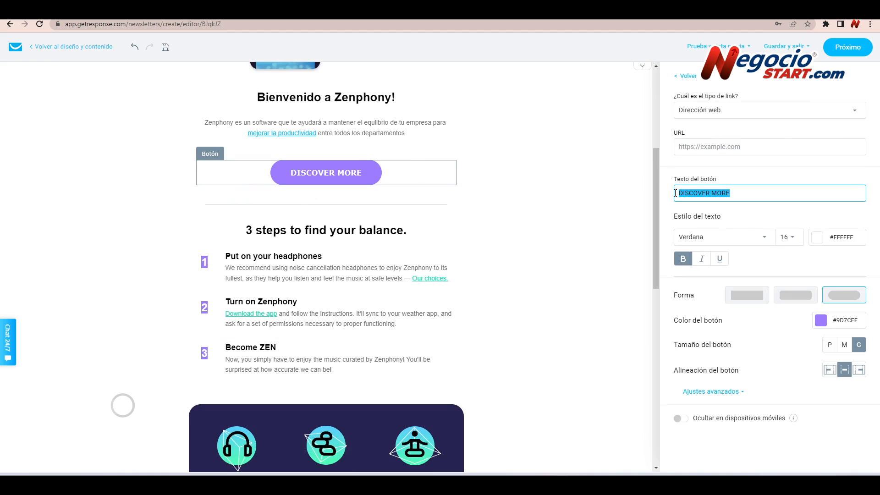
pyautogui.write('DESCUBRE MÁS')
pyautogui.click(711, 147)
# - Replace the newsletter heading "Music for the soul" with text beginning "Utiliza el s"
pyautogui.scroll(-1, 145, 315)
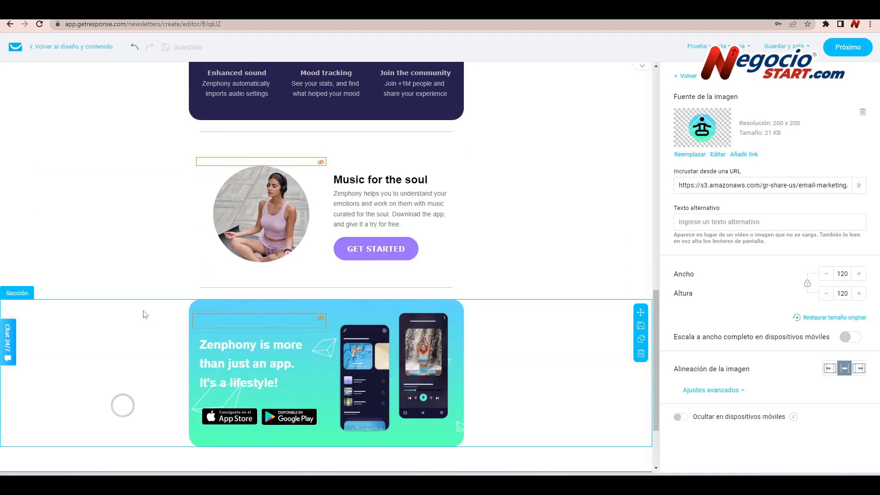
pyautogui.scroll(-2, 145, 315)
pyautogui.scroll(3, 146, 314)
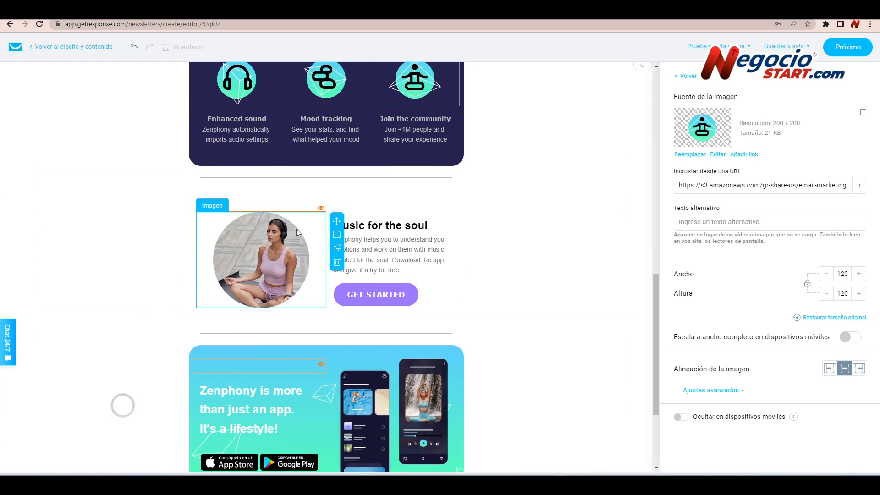
pyautogui.click(365, 225)
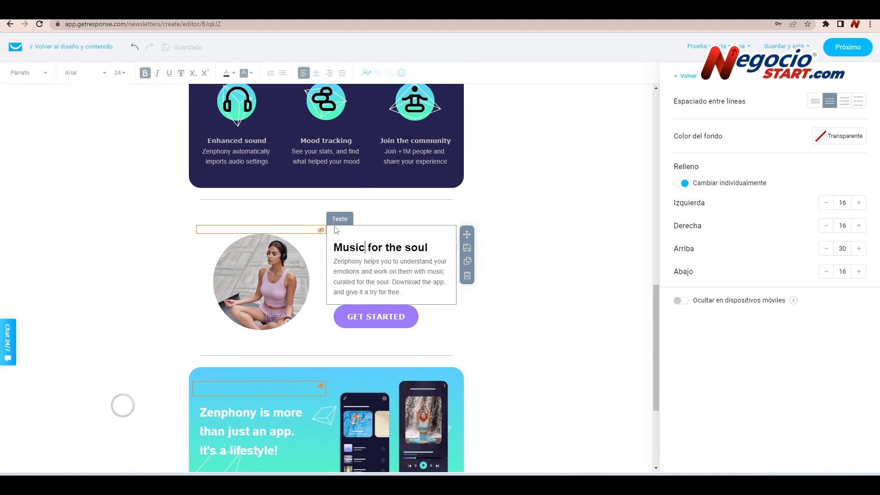
pyautogui.moveTo(334, 248); pyautogui.dragTo(428, 251)
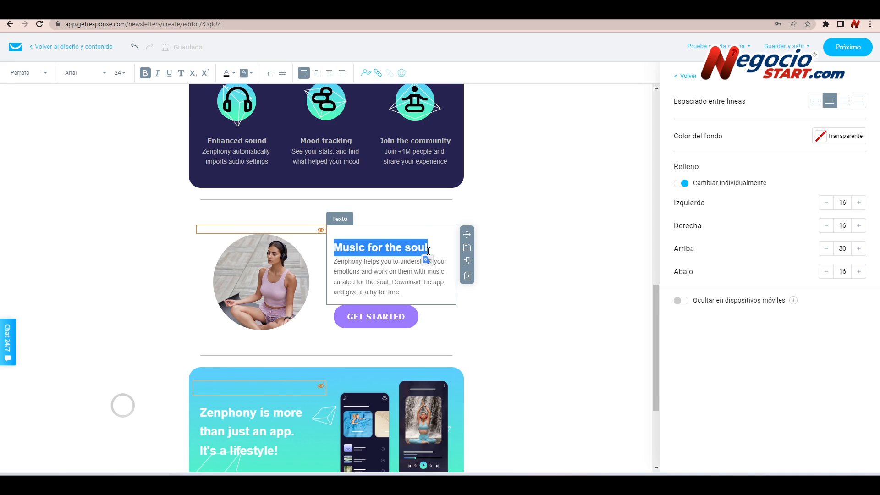
pyautogui.write('Utiliza el s')
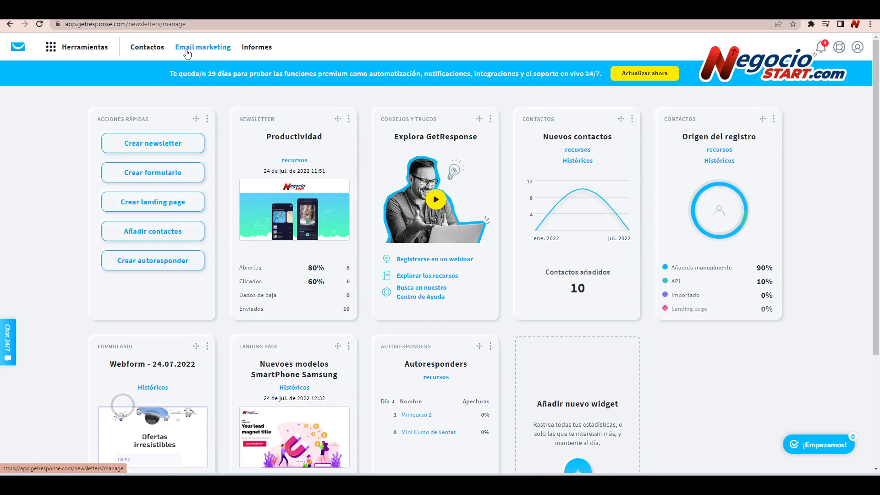
# - Create an email marketing A/B test of the subject line and enter a test name beginning with "Promoció"
pyautogui.click(187, 51)
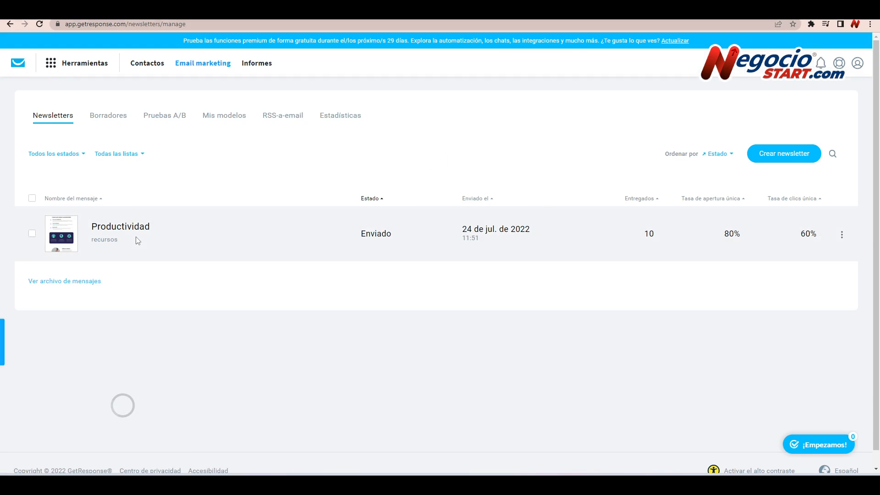
pyautogui.click(170, 121)
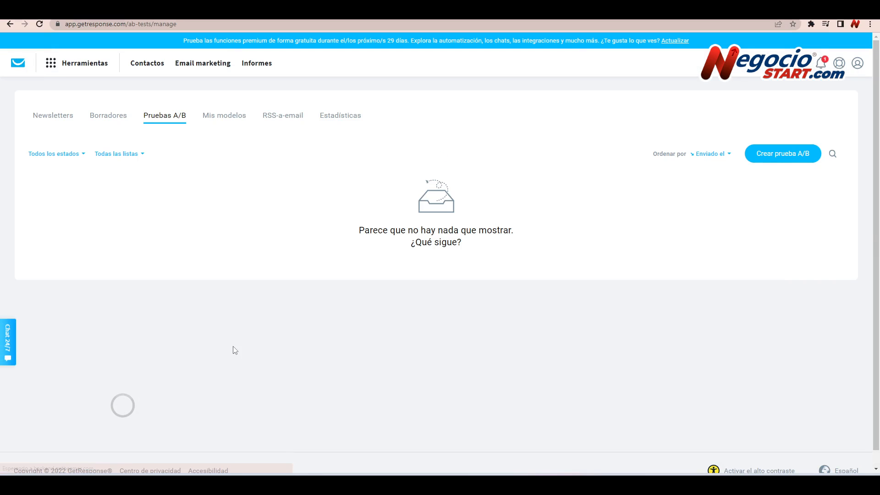
pyautogui.click(782, 153)
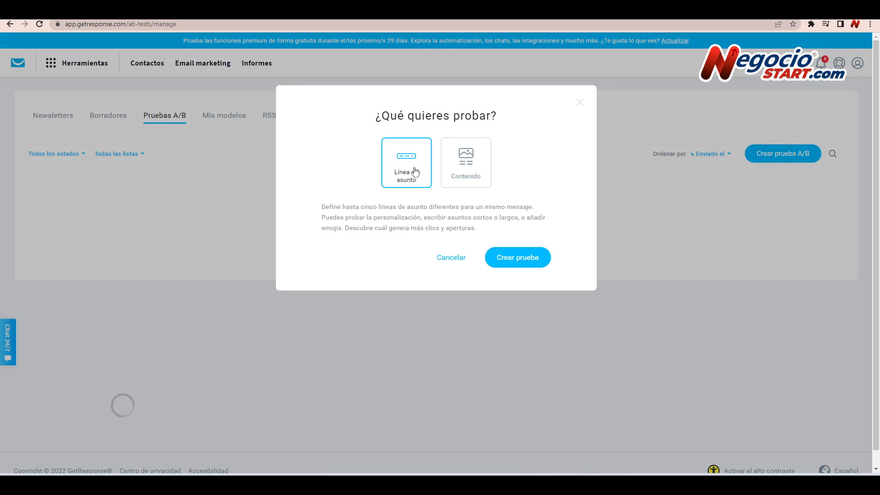
pyautogui.click(523, 257)
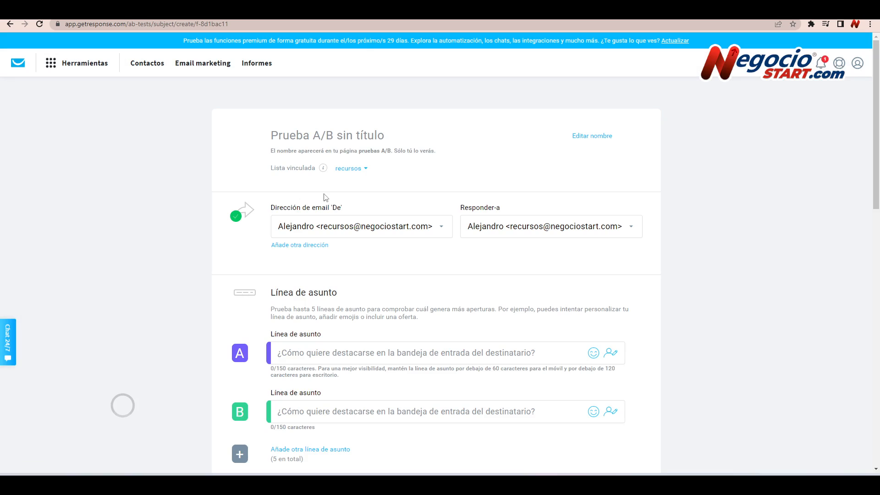
pyautogui.click(285, 135)
pyautogui.write('Promoció')
# - Enter "¿Quieres aprender a vender? 10 trucos sencillos" as subject line A and end it with a face emoji
pyautogui.scroll(-3, 390, 254)
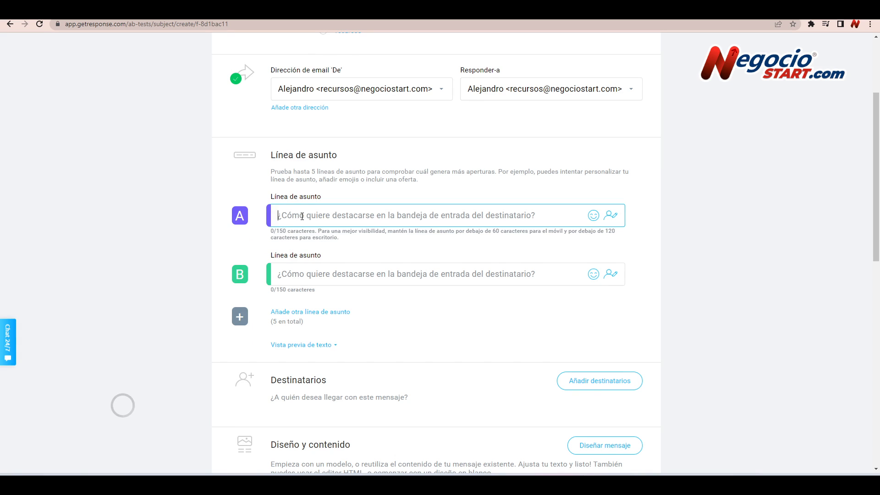
pyautogui.write('¿Quieres aprender a vender? 10 trucos sencillos')
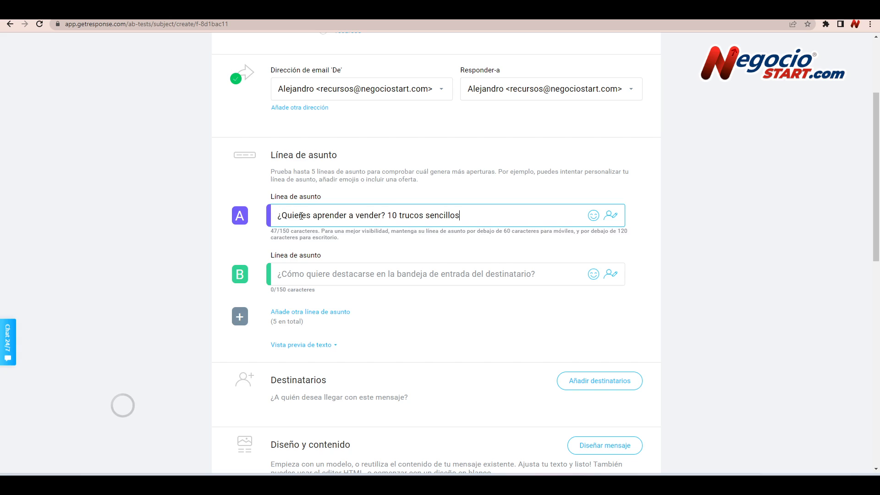
pyautogui.click(593, 215)
pyautogui.click(481, 288)
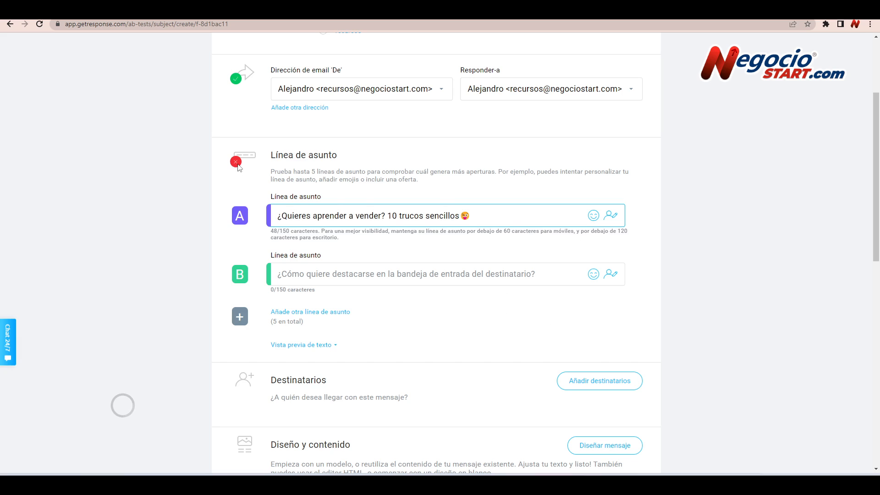
# - Enter "70% de descuento en tu nuevo curso de ventas" as subject line B and end it with the screaming face emoji
pyautogui.click(332, 275)
pyautogui.write('70% de descuento en tu nuevo curso de ventas')
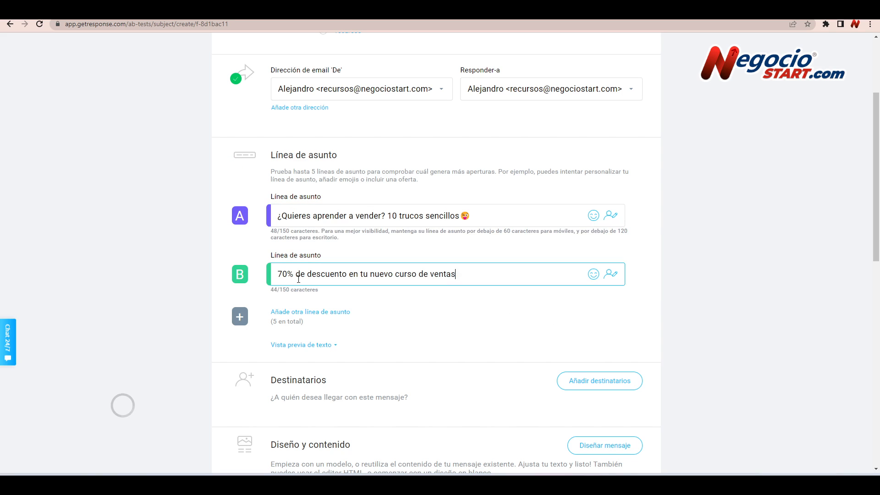
pyautogui.click(593, 274)
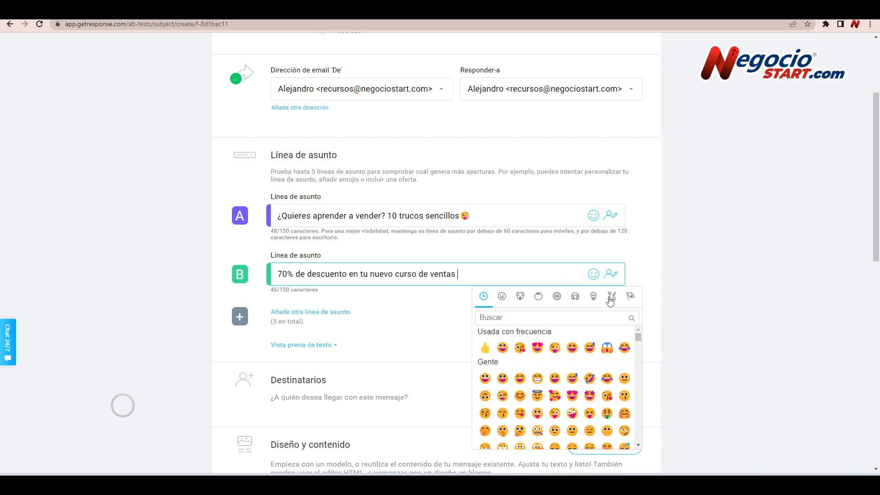
pyautogui.click(607, 348)
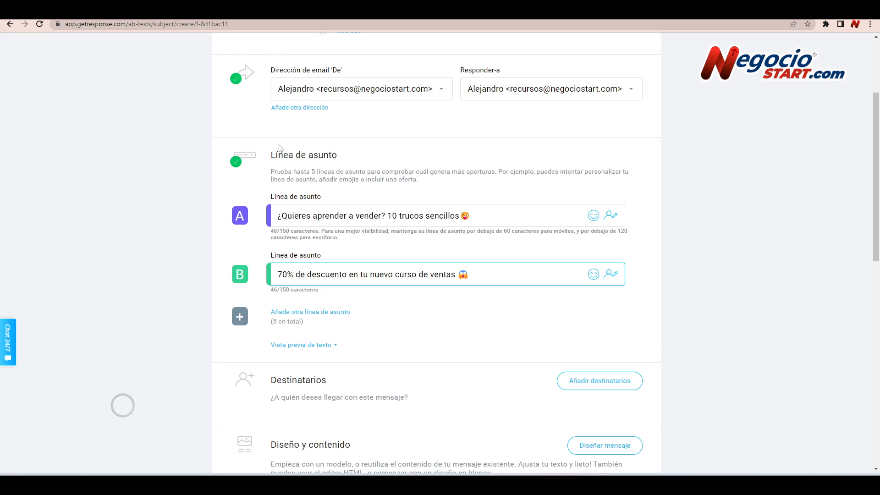
# - Add a third subject line reading "Cómo aumentar la productividad de tu empresa muy fácil" with a thumbs-up emoji at its start
pyautogui.scroll(-1, 256, 186)
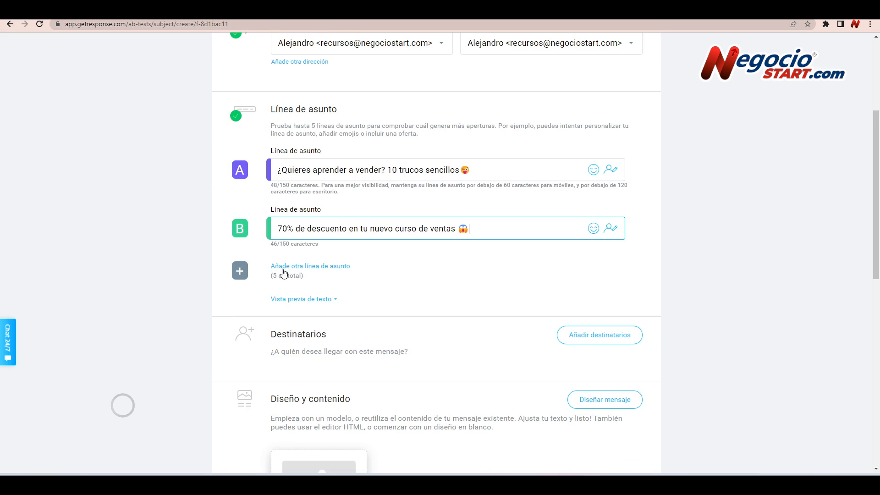
pyautogui.click(322, 271)
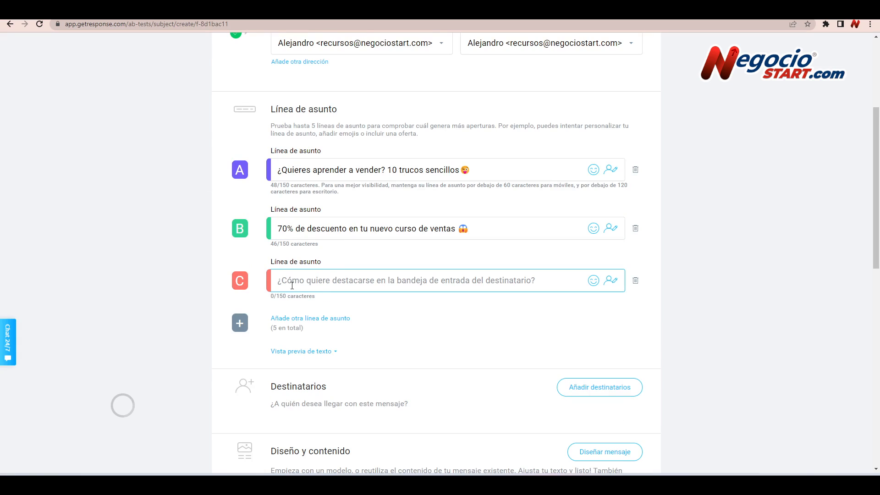
pyautogui.write('¿Cómo aumentar la product')
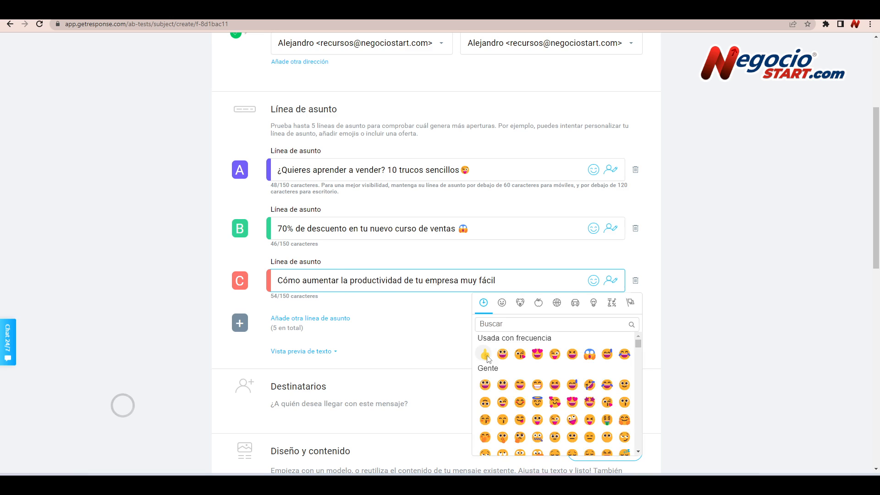
pyautogui.click(487, 357)
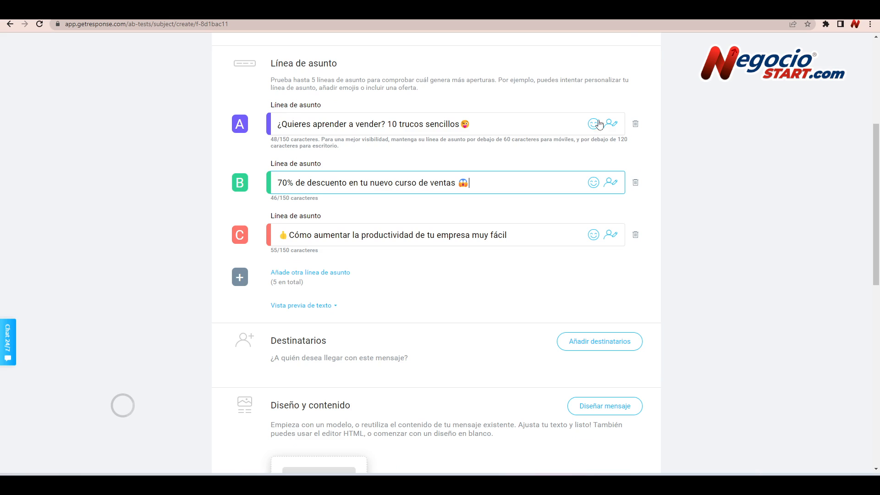
# - Delete the subject line "¿Quieres aprender a vender? 10 trucos sencillos" and add the recursos list as the test's recipients
pyautogui.click(635, 124)
pyautogui.scroll(2, 323, 260)
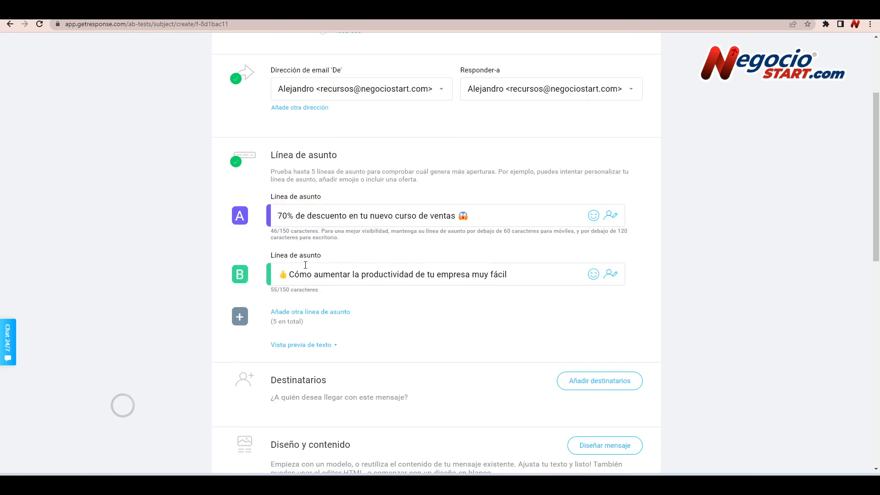
pyautogui.scroll(-3, 396, 330)
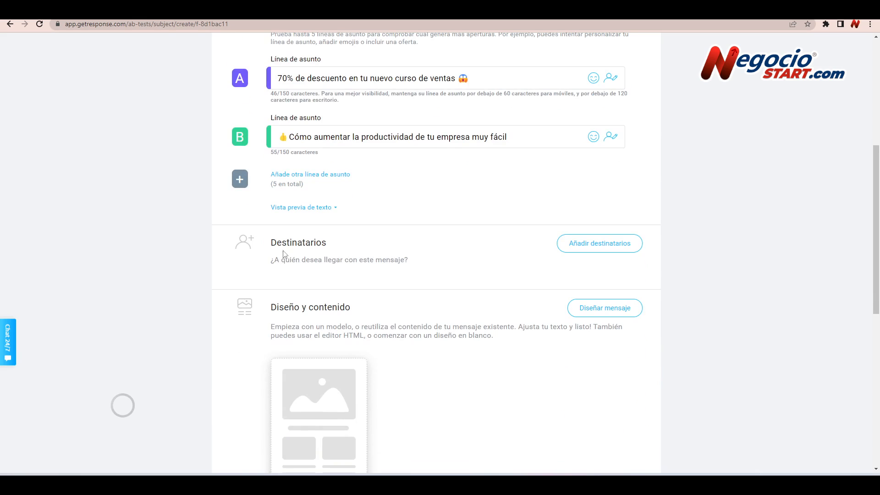
pyautogui.click(574, 243)
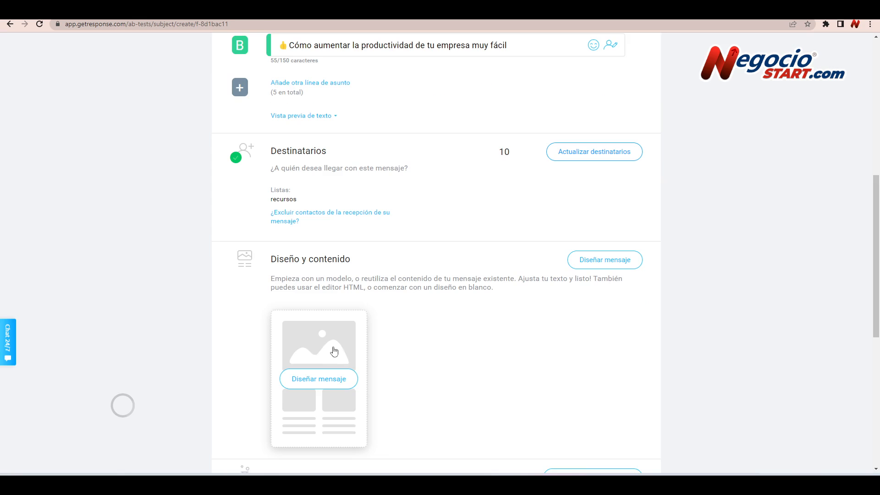
# - Design the test message from the Homemade Burger template, review its layout and return to the A/B test setup
pyautogui.click(333, 384)
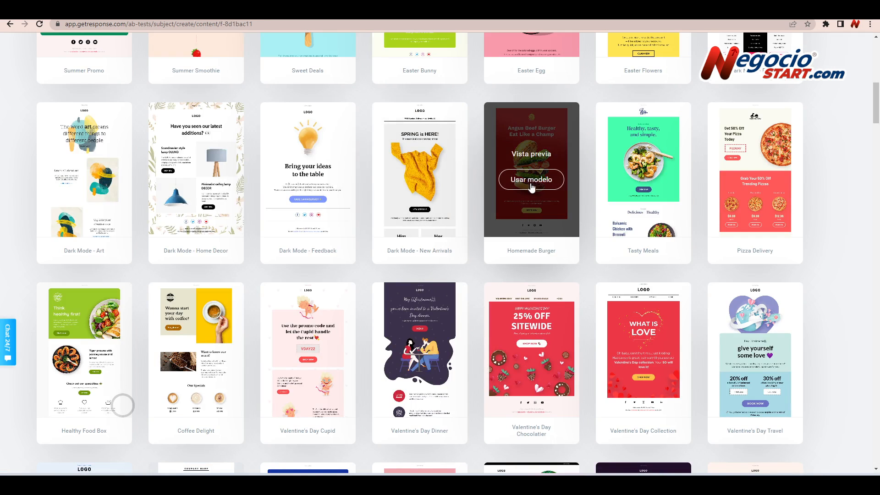
pyautogui.click(531, 181)
pyautogui.scroll(-3, 128, 278)
pyautogui.scroll(3, 262, 302)
pyautogui.scroll(-2, 262, 302)
pyautogui.scroll(-1, 262, 302)
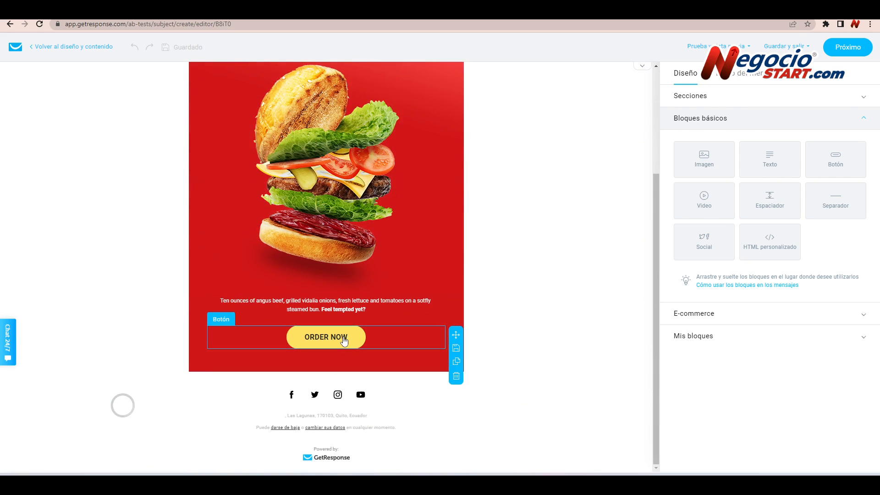
pyautogui.click(344, 341)
pyautogui.scroll(5, 487, 316)
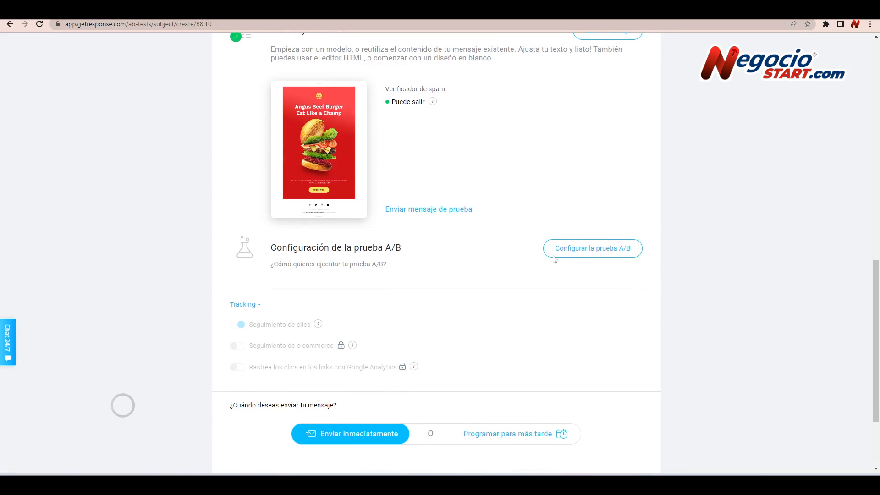
# - Configure the A/B test with a 40% test group and automatic sending of the winner by open rate after 1 day, 0 hours
pyautogui.click(572, 252)
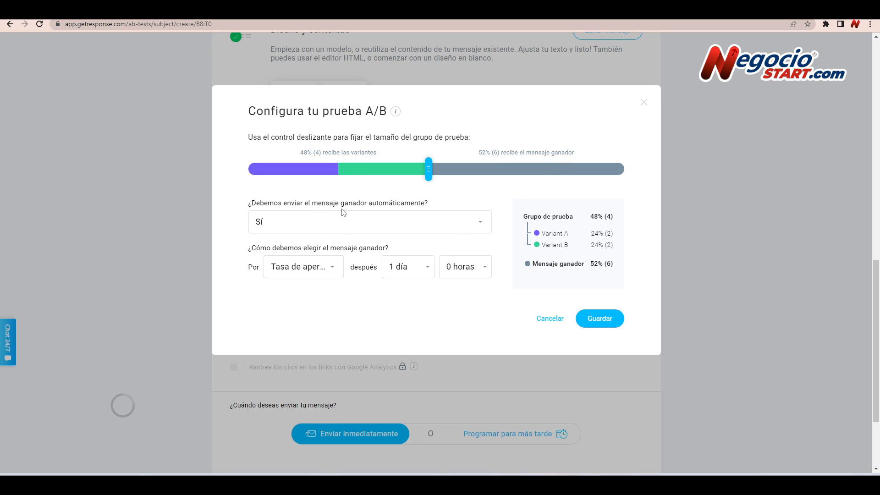
pyautogui.click(479, 225)
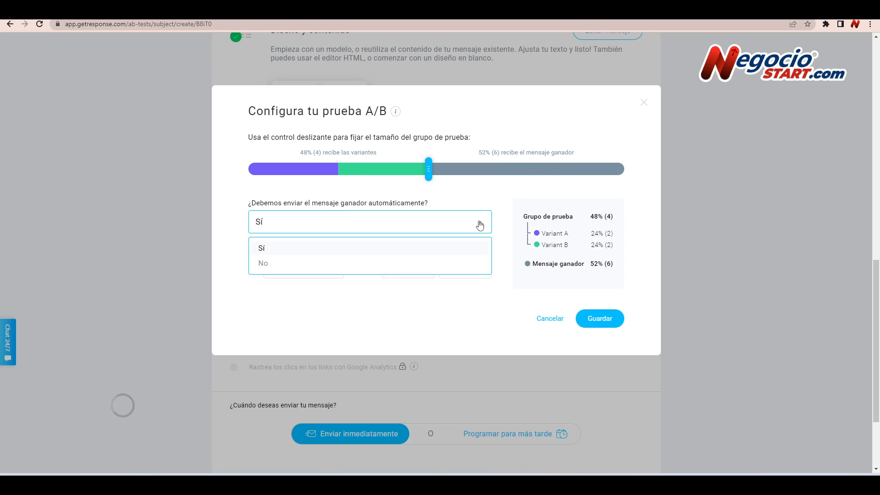
pyautogui.click(480, 225)
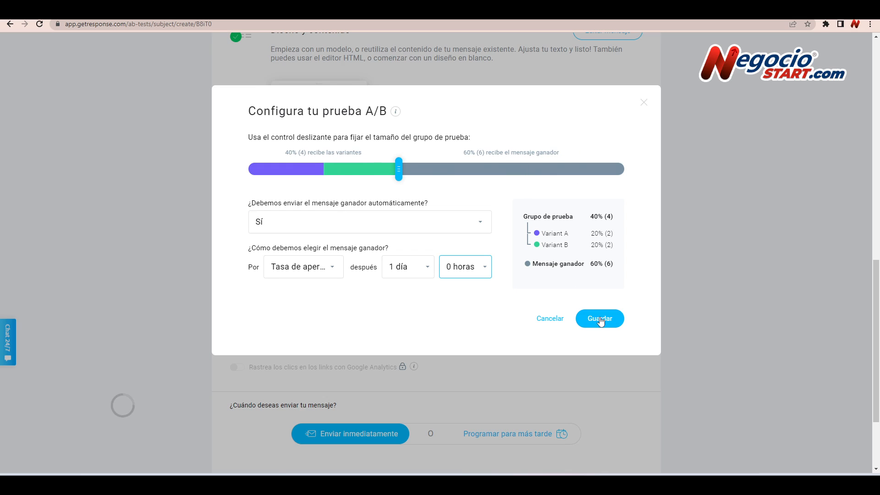
pyautogui.click(599, 319)
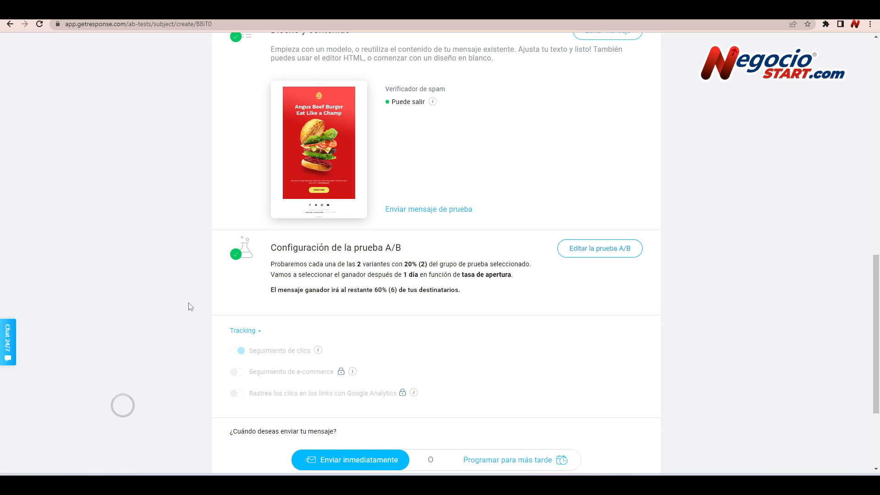
pyautogui.scroll(-1, 216, 284)
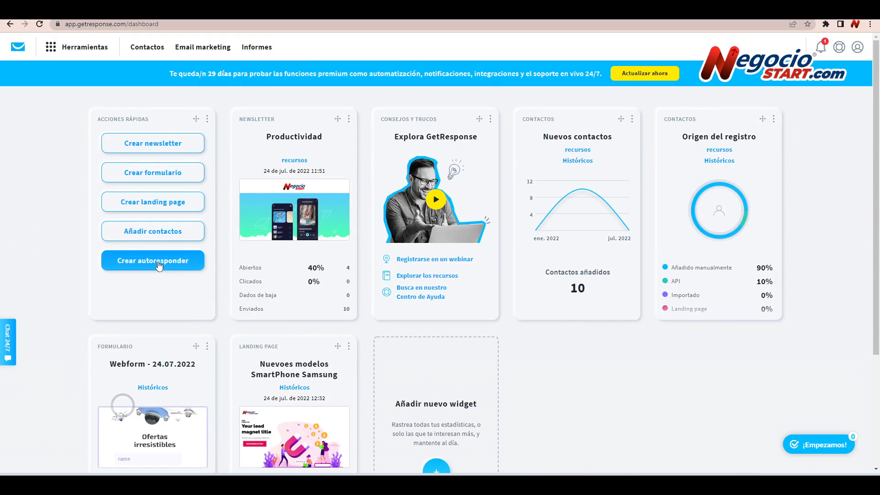
# - Create a new autoresponder from the dashboard and name it "Mini Curso de Ventas"
pyautogui.click(158, 265)
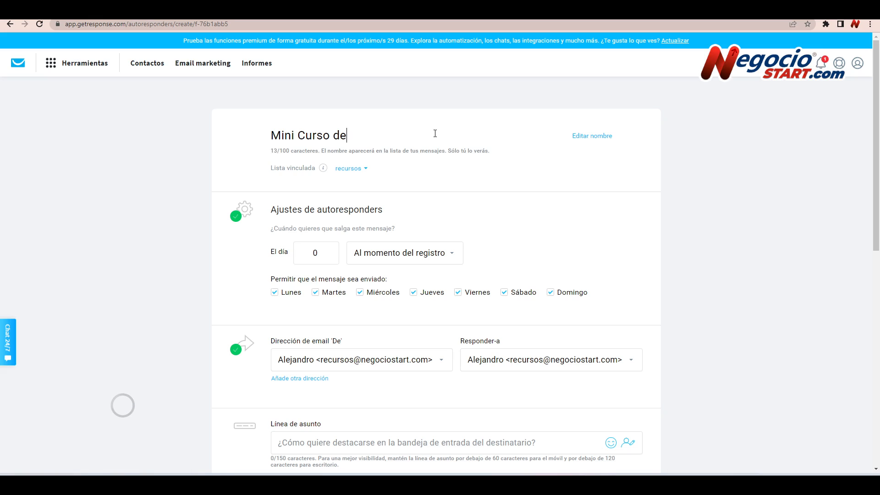
pyautogui.write('entas')
pyautogui.scroll(-1, 338, 275)
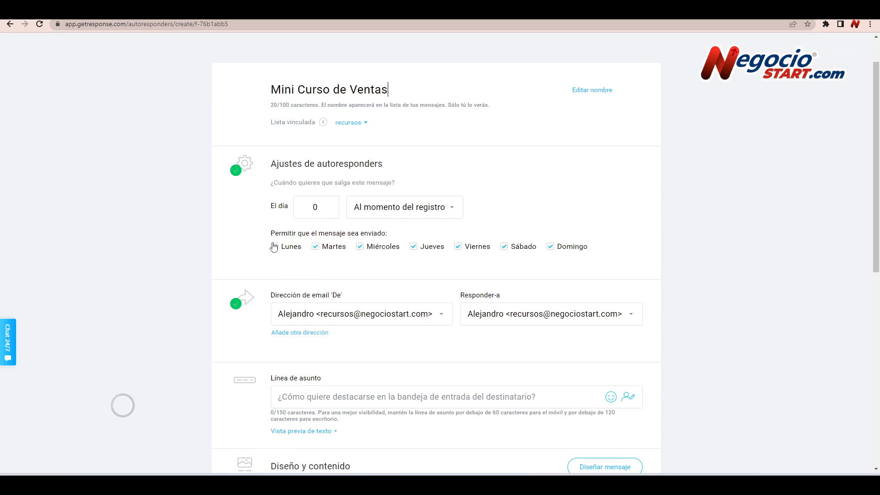
# - Enter "Cómo vender más en plena crisis" as the autoresponder's subject line
pyautogui.scroll(-3, 420, 309)
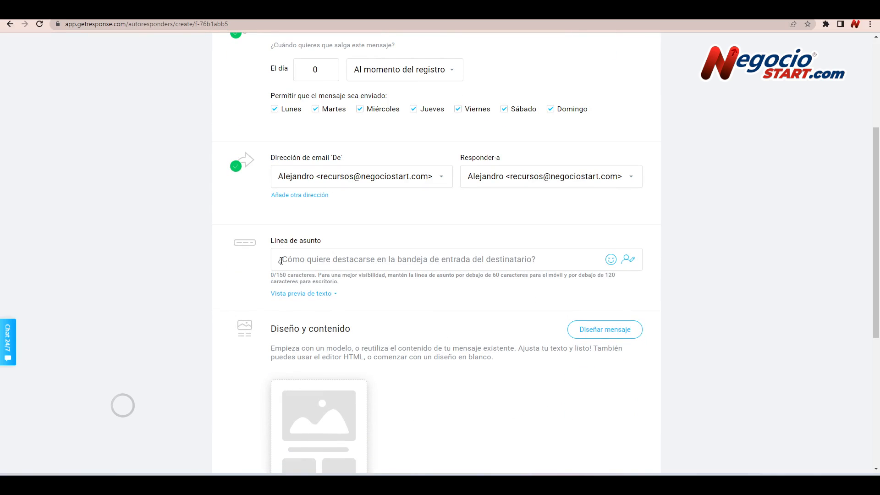
pyautogui.write('Cómo vender más en plena crisis')
pyautogui.scroll(-3, 422, 334)
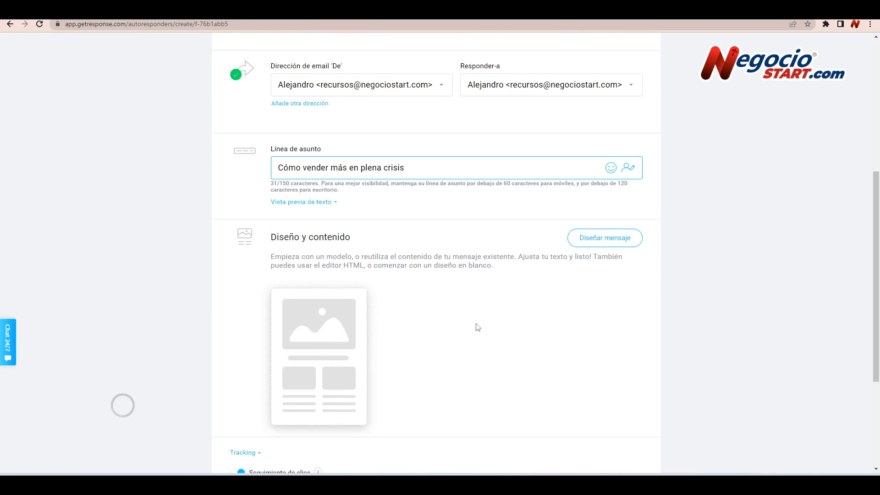
# - Start designing the autoresponder message from the Dark Mode - Feedback template
pyautogui.moveTo(318, 252)
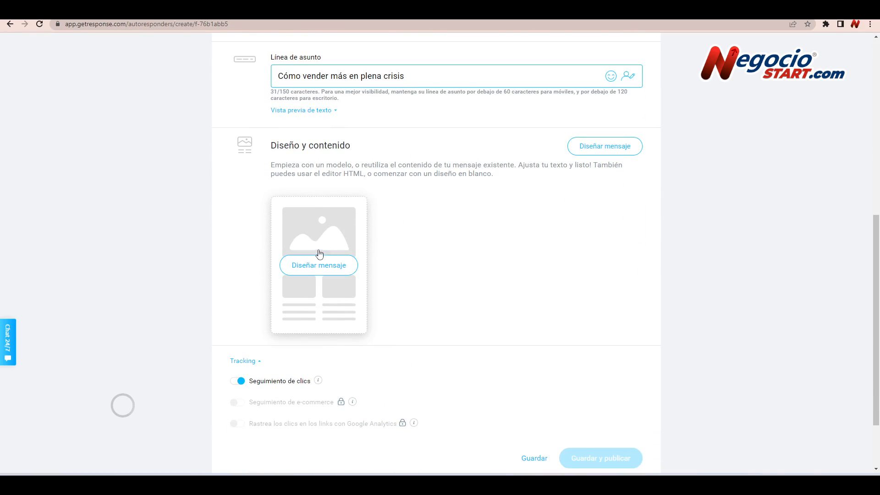
pyautogui.click(319, 270)
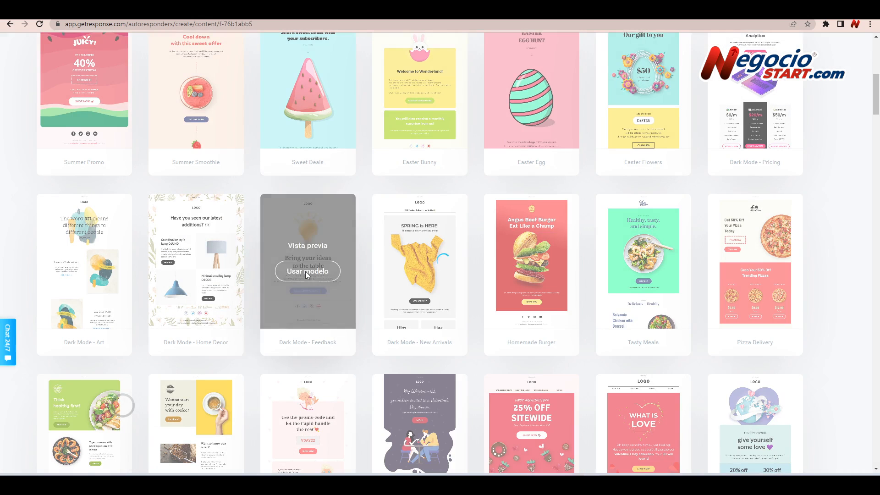
pyautogui.click(305, 273)
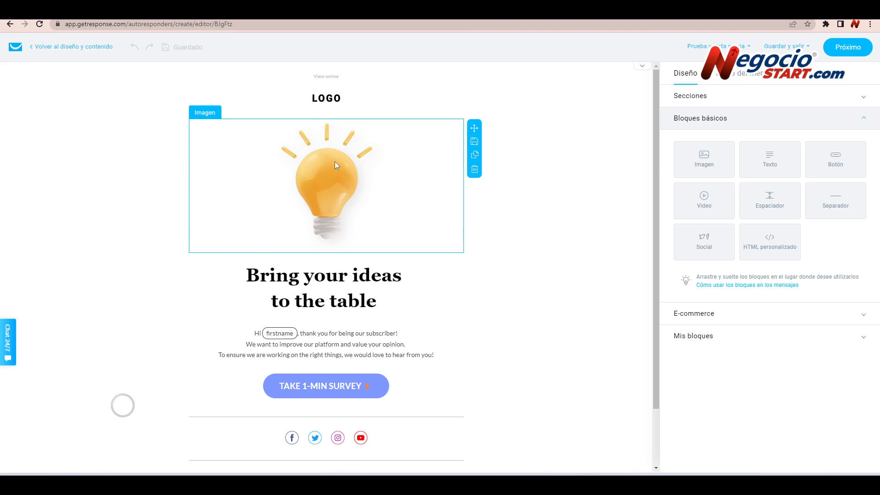
# - Change the heading to "Cómo Vender Más en Plena Crisis" and the greeting to "Hola", the firstname field and "gracias por suscribirte a este minucurso!"
pyautogui.moveTo(255, 266); pyautogui.dragTo(259, 266)
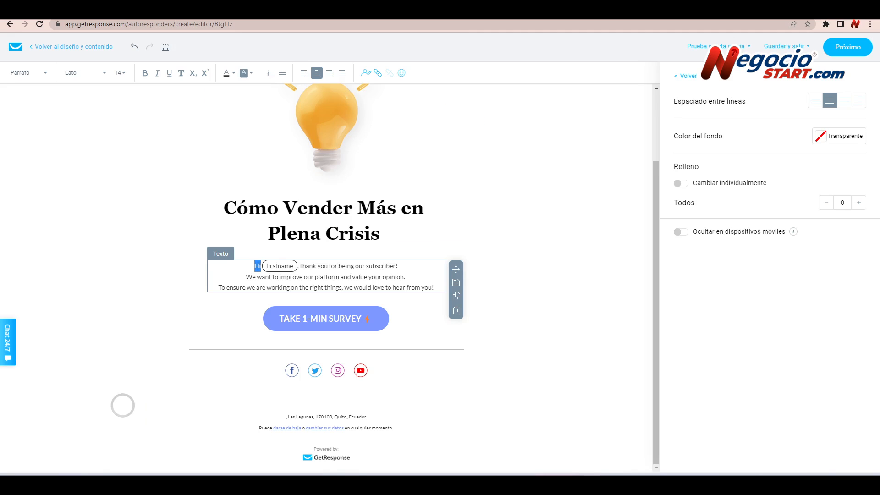
pyautogui.write('Hola')
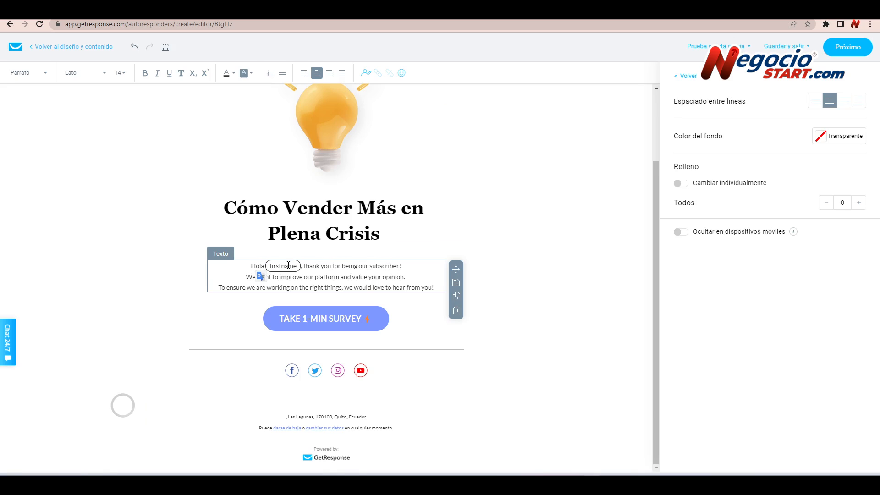
pyautogui.moveTo(305, 266); pyautogui.dragTo(399, 271)
pyautogui.write('gracias p')
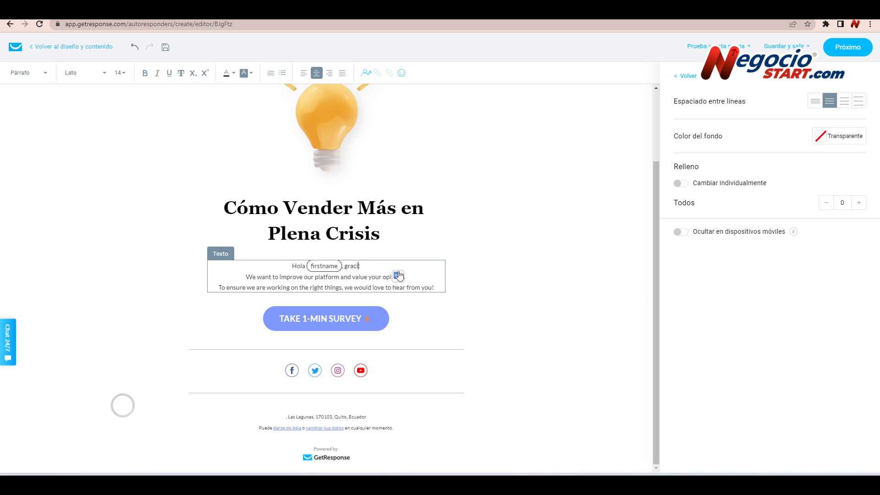
pyautogui.write('or suscribirte a este minucurso!')
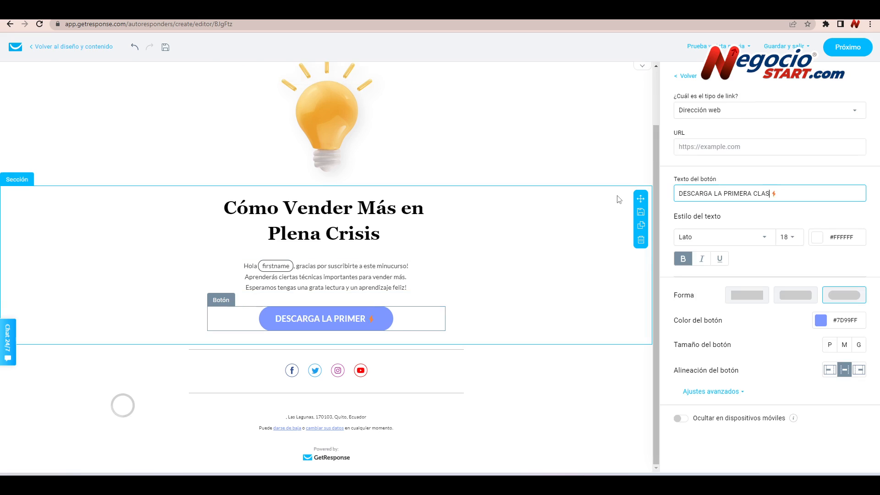
pyautogui.write('ESCARGA LA PRIMERA CLASE ⚡')
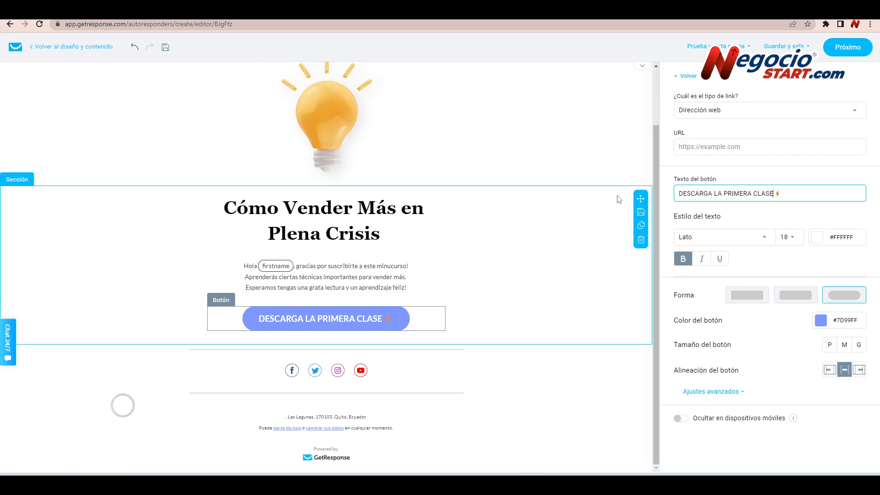
pyautogui.click(693, 145)
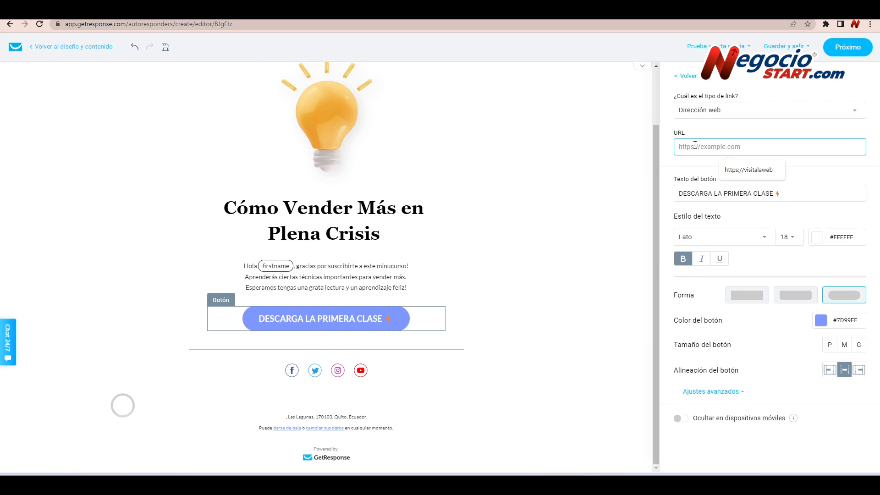
pyautogui.click(749, 170)
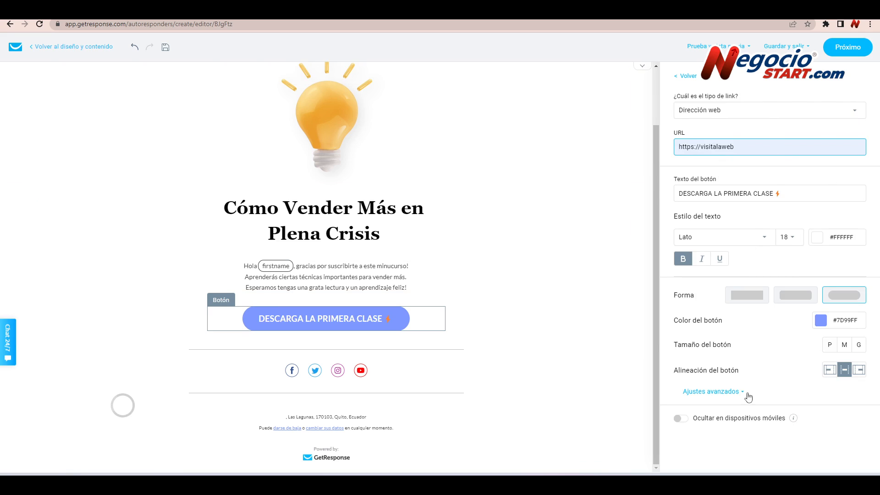
pyautogui.click(492, 215)
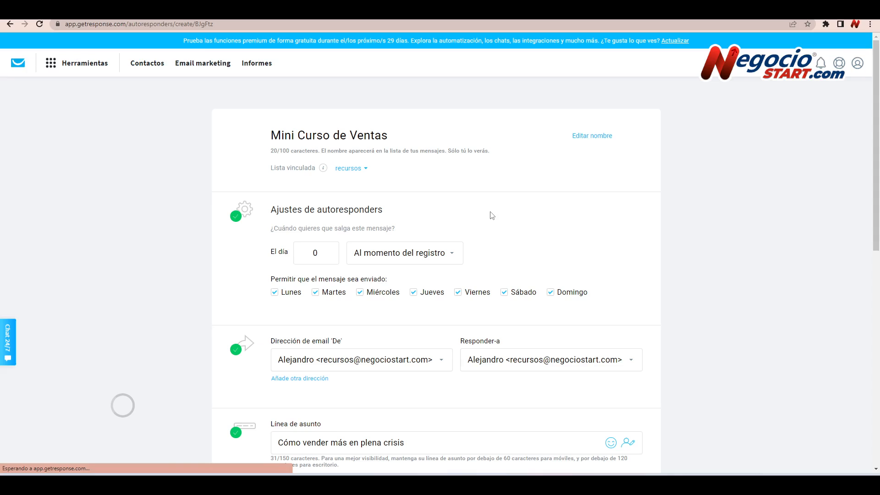
# - Save and publish the autoresponder, and also send it immediately to contacts further along in the cycle
pyautogui.scroll(-15, 489, 216)
pyautogui.click(594, 374)
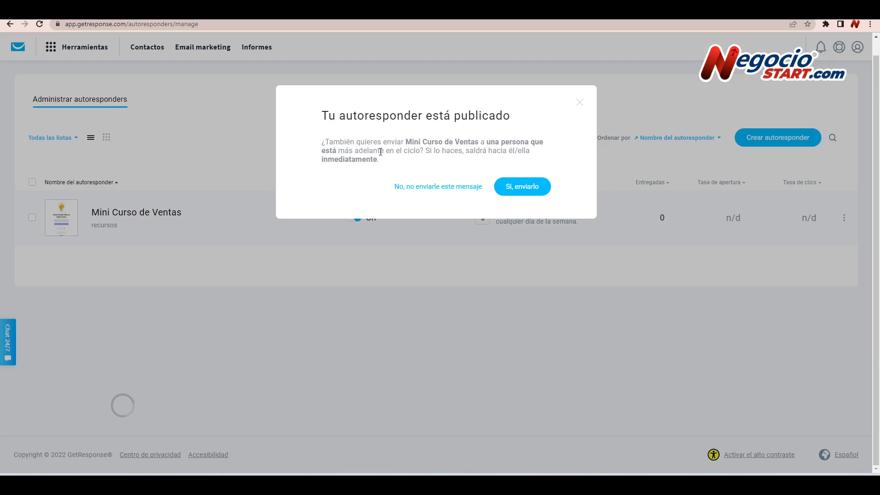
pyautogui.click(522, 186)
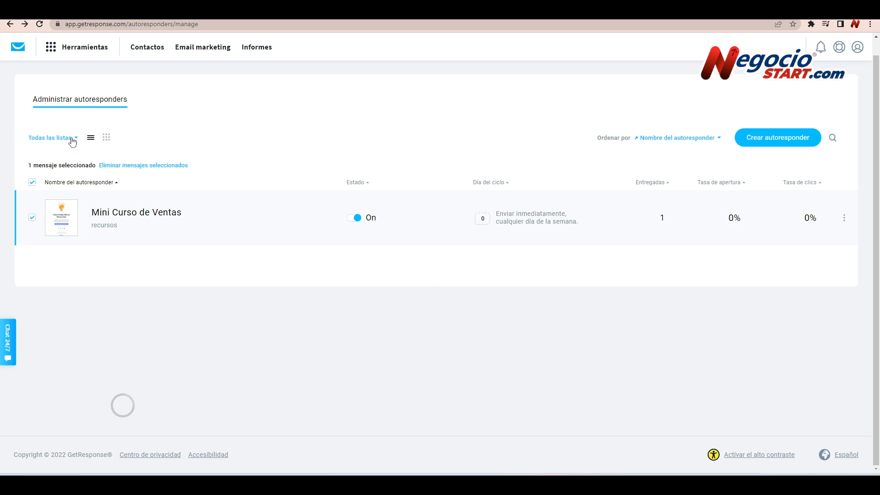
# - Check the list filter of the autoresponders and show them in the day-by-day grid view
pyautogui.click(75, 139)
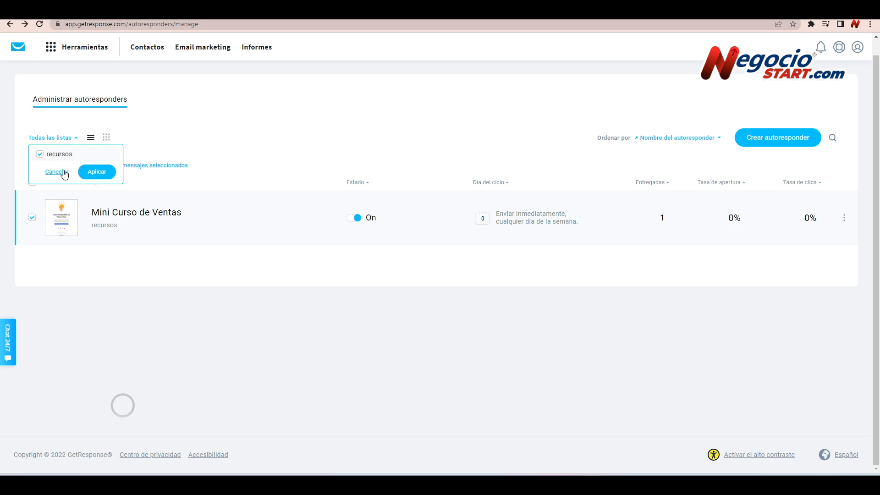
pyautogui.click(152, 140)
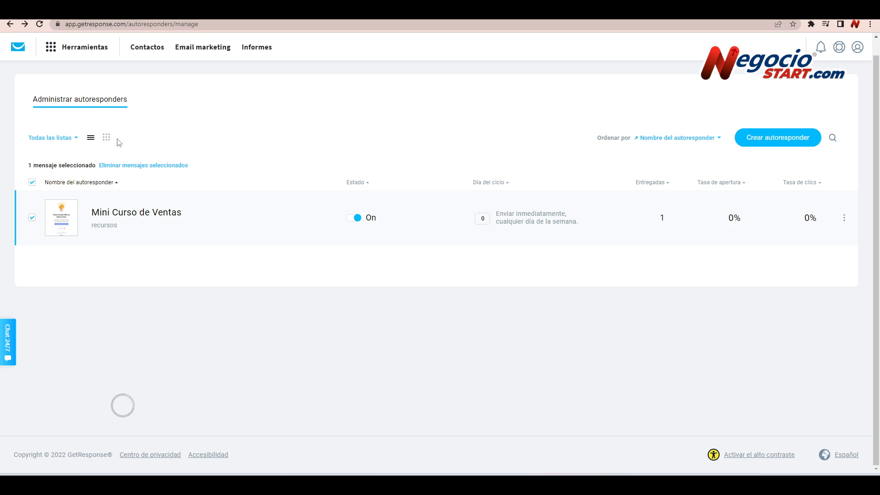
pyautogui.click(107, 138)
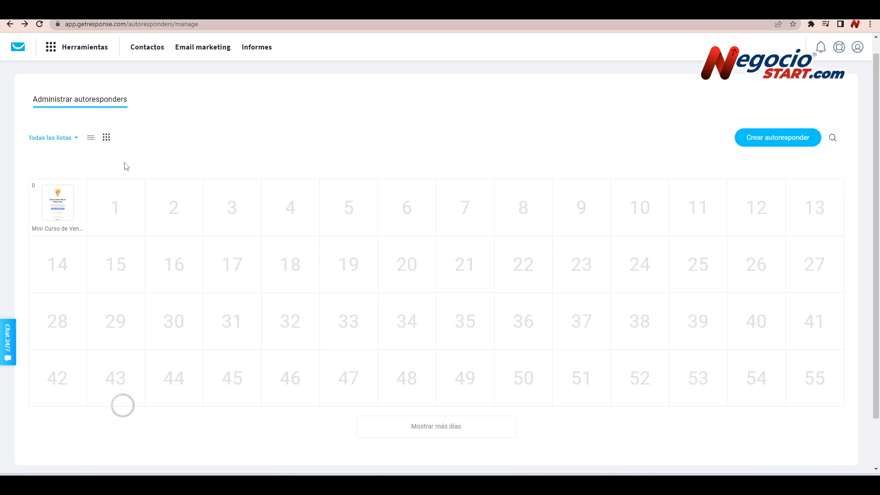
# - Create the "Minicurso 2" autoresponder for day 1 with the subject "Minicurso Ventas Parte 2" and start designing its message
pyautogui.moveTo(59, 219)
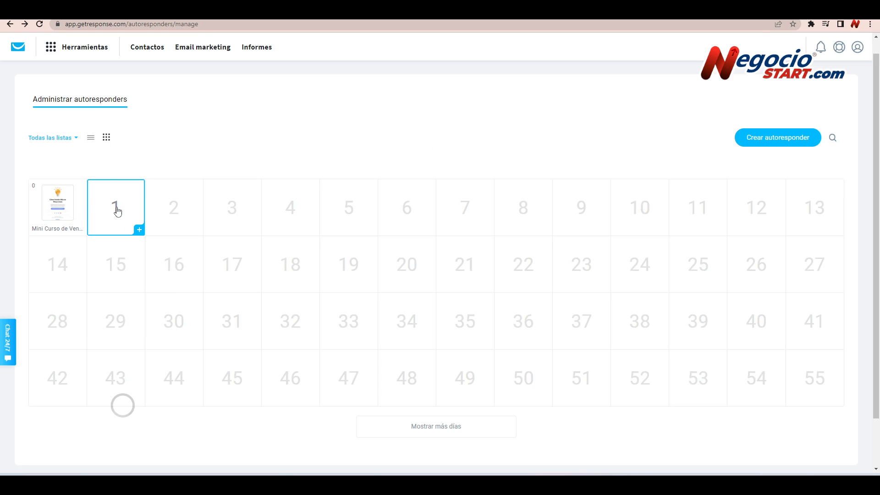
pyautogui.click(117, 210)
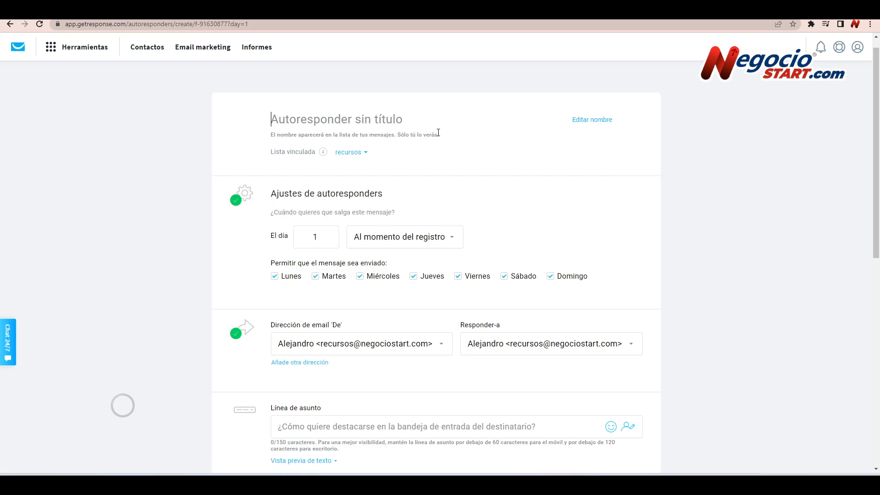
pyautogui.write('Minicurso 2')
pyautogui.scroll(-2, 369, 300)
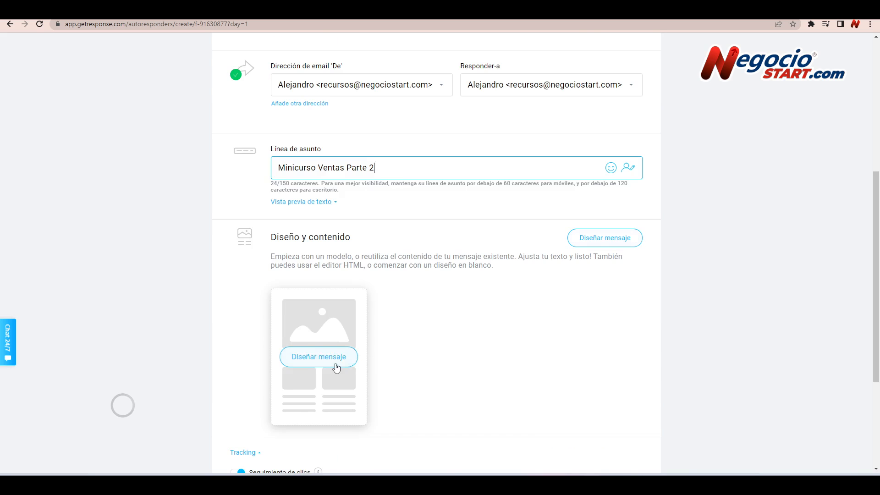
pyautogui.click(335, 363)
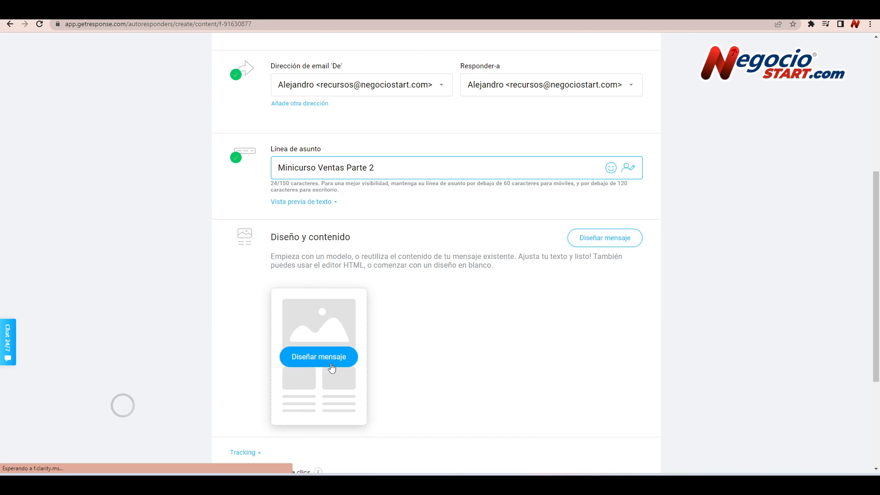
# - Title the message "MINI CURSO" "VENTAS 2", label its button "DESCARGA PARTE 2" and publish the autoresponder
pyautogui.scroll(4, 422, 347)
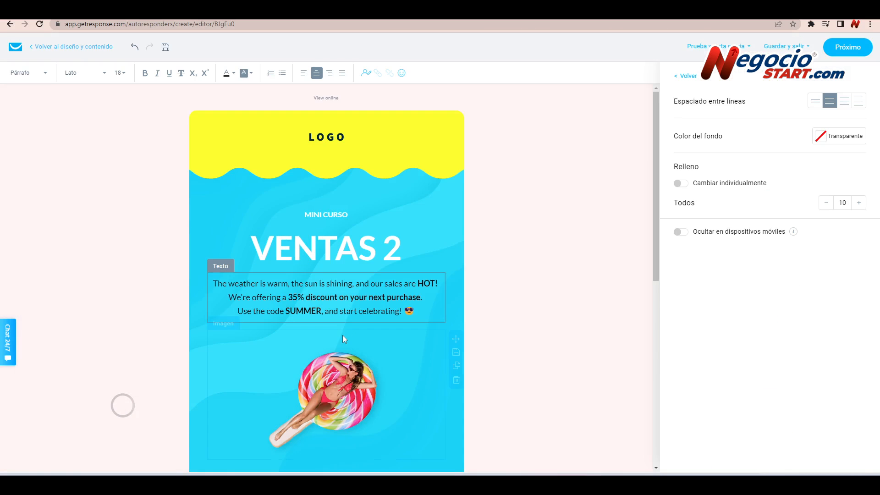
pyautogui.scroll(-2, 343, 338)
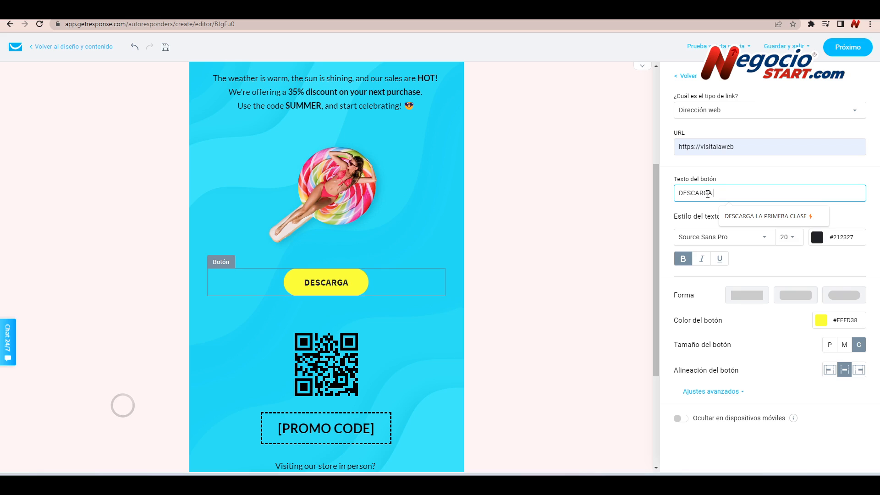
pyautogui.write('PAR')
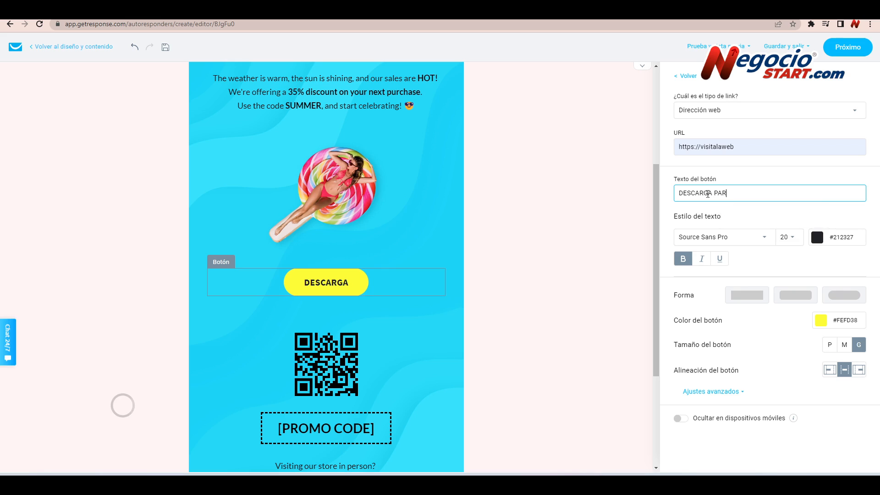
pyautogui.write('TE 2')
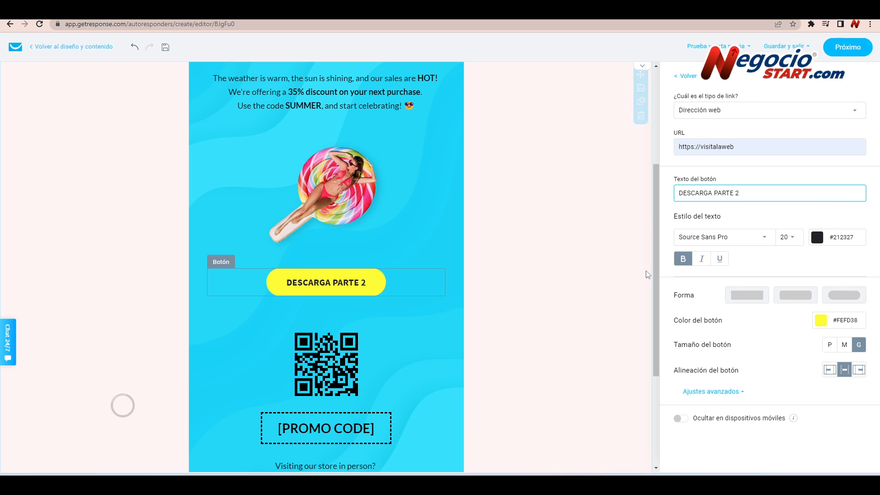
pyautogui.scroll(-2, 585, 328)
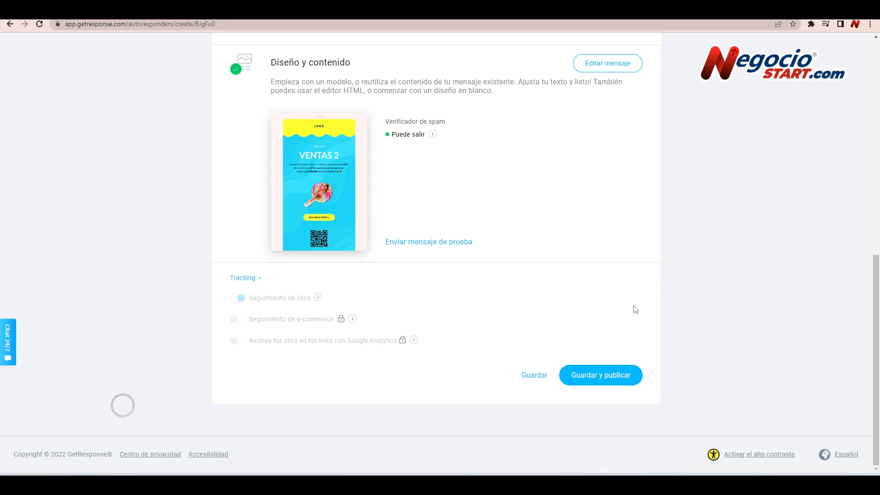
pyautogui.scroll(3, 194, 312)
pyautogui.scroll(6, 112, 284)
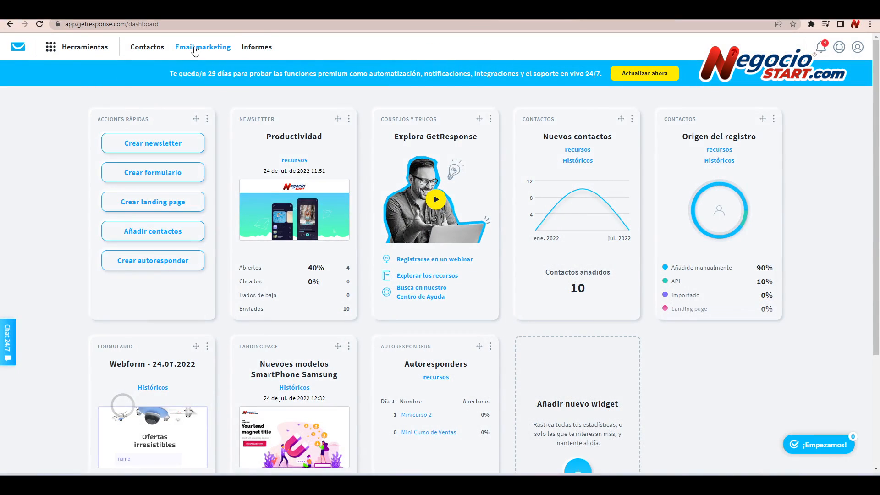
pyautogui.click(195, 50)
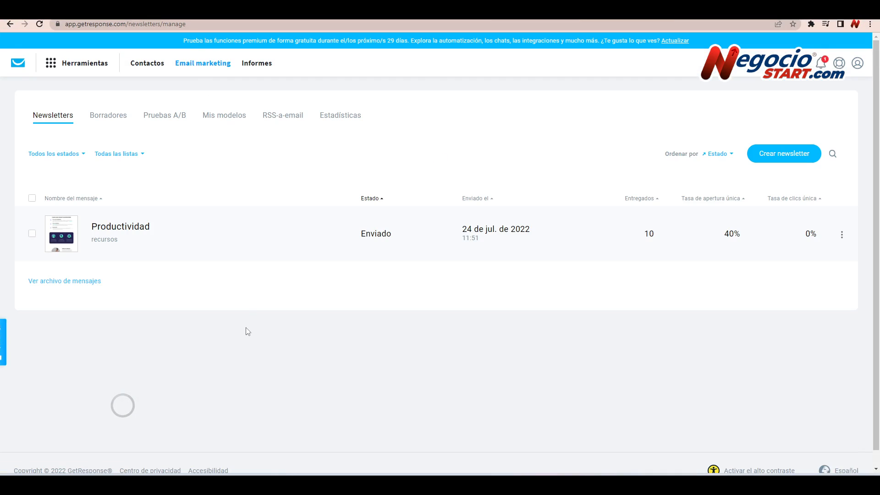
pyautogui.click(277, 120)
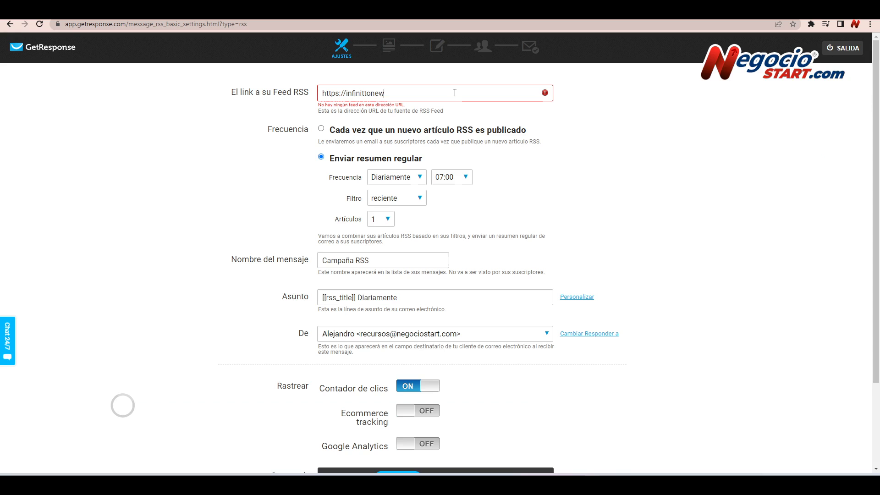
pyautogui.write('.com/comments/feed/')
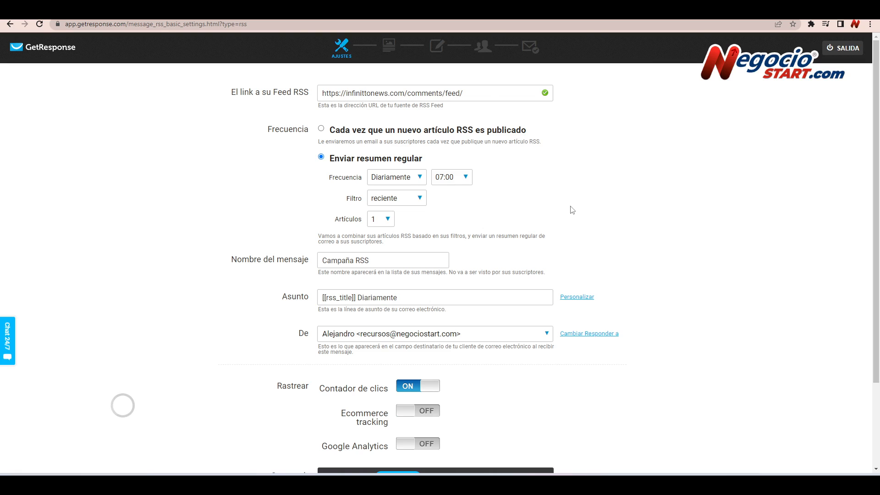
# - Try the option to send on every new RSS article, return to the regular summary and check the available sending hours
pyautogui.click(322, 131)
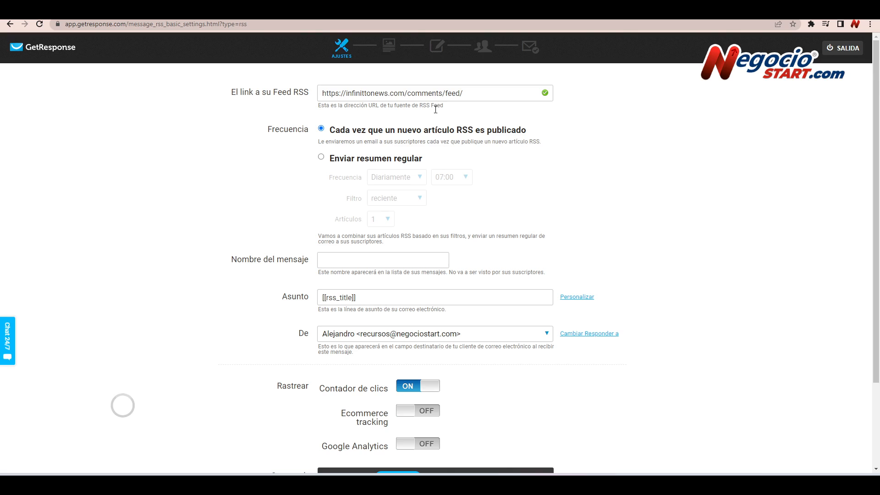
pyautogui.click(356, 156)
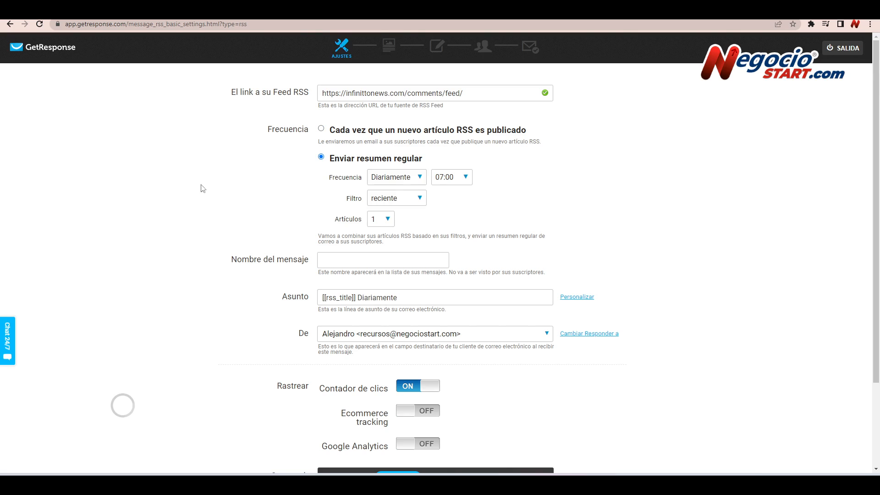
pyautogui.click(466, 177)
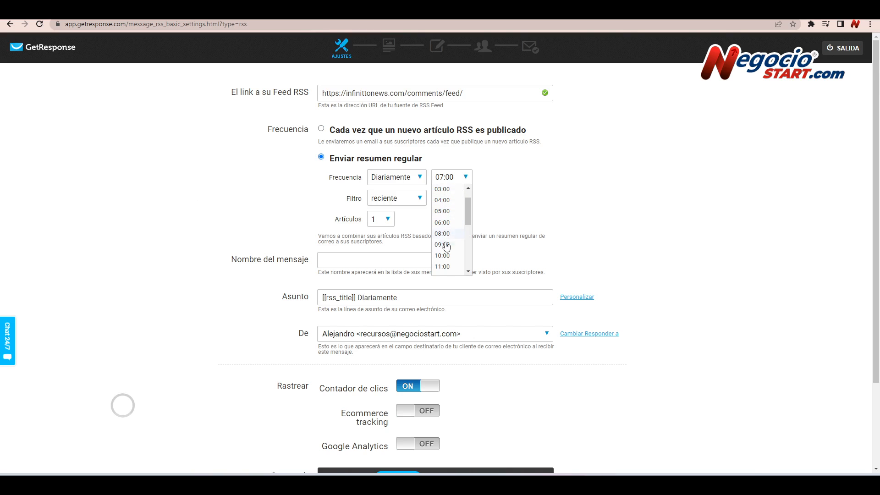
pyautogui.scroll(-1, 338, 259)
# - Name the RSS message "Campaña RSS" and apply the Creative Orange template
pyautogui.click(338, 214)
pyautogui.write('Campaña')
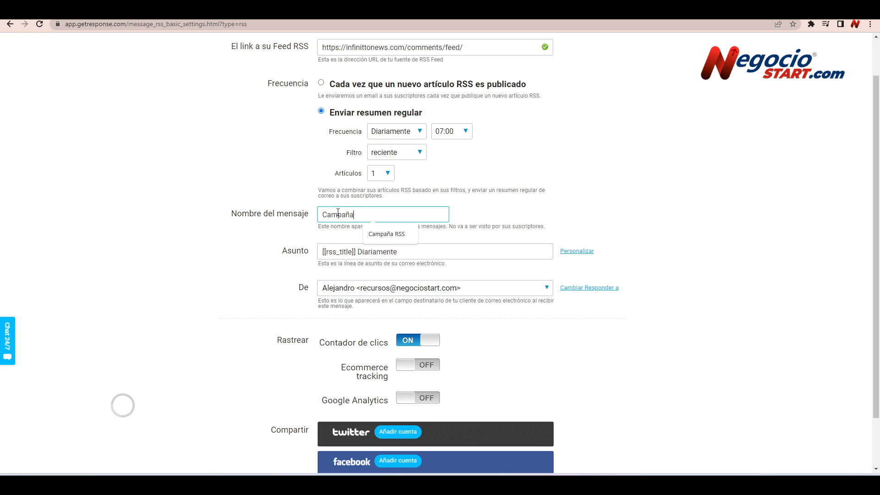
pyautogui.write(' RSS')
pyautogui.click(189, 289)
pyautogui.scroll(-2, 210, 285)
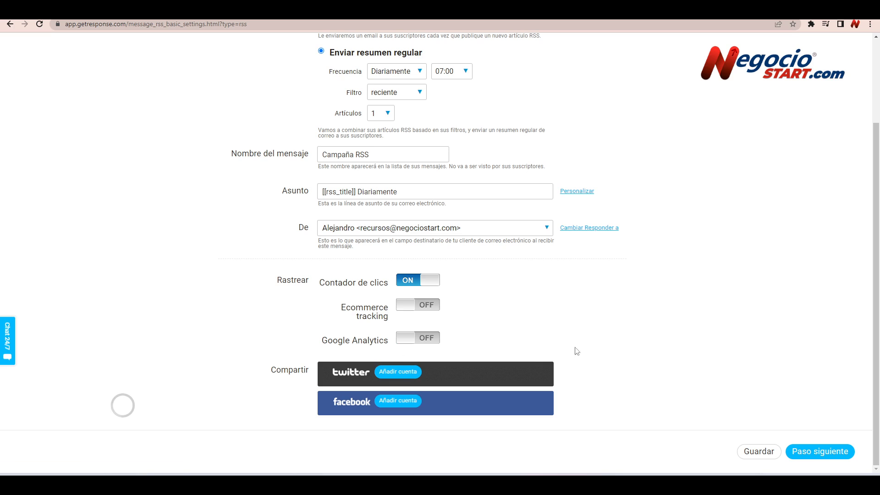
pyautogui.click(833, 452)
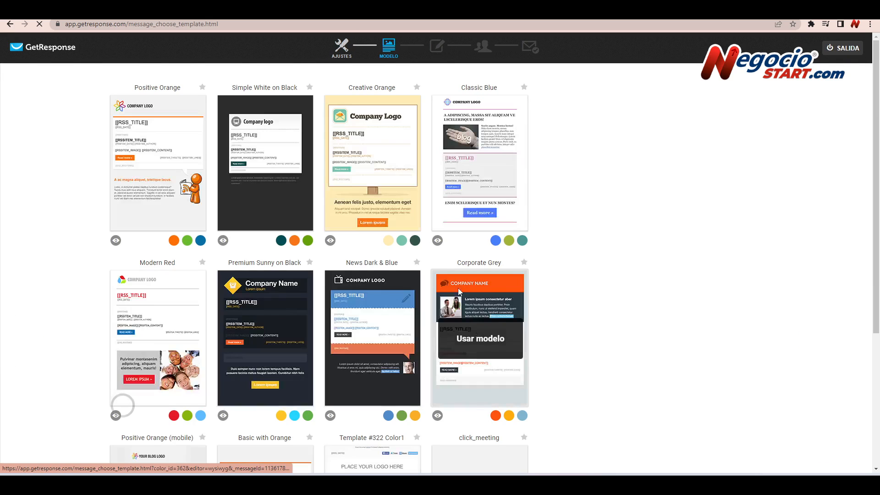
pyautogui.click(157, 161)
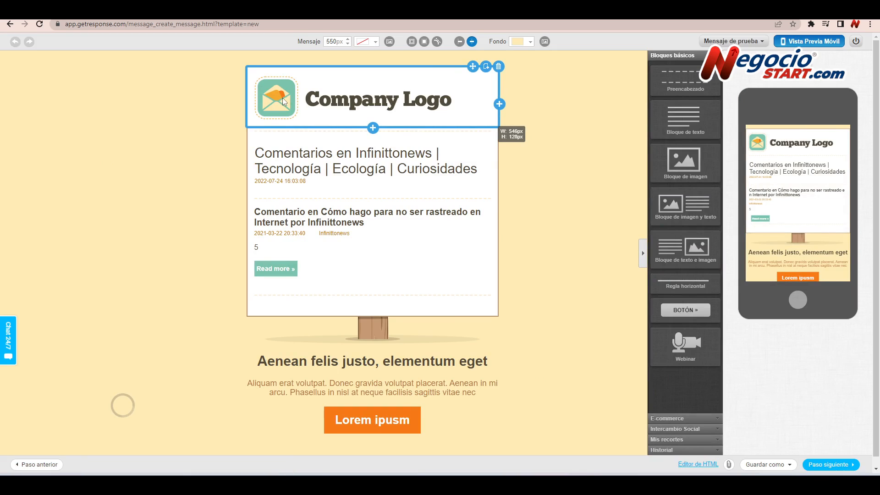
# - Try to use the NegocioStart logo as the background image of the header's company logo block
pyautogui.click(282, 98)
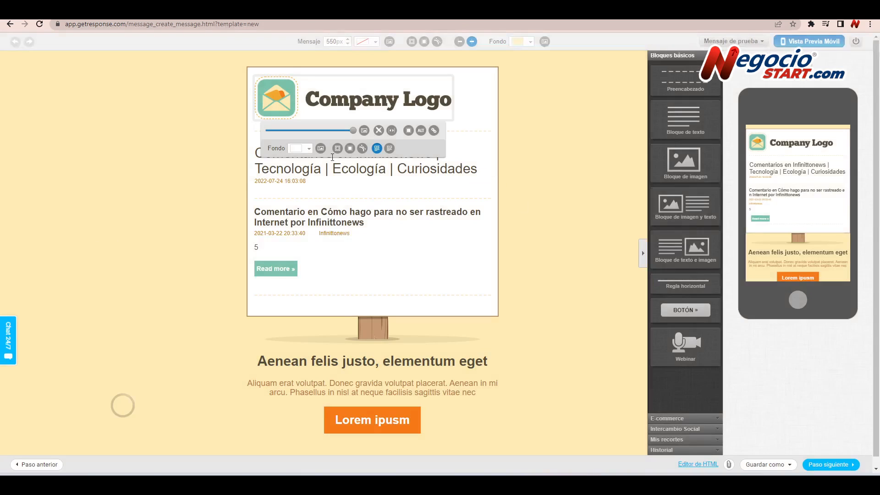
pyautogui.click(320, 148)
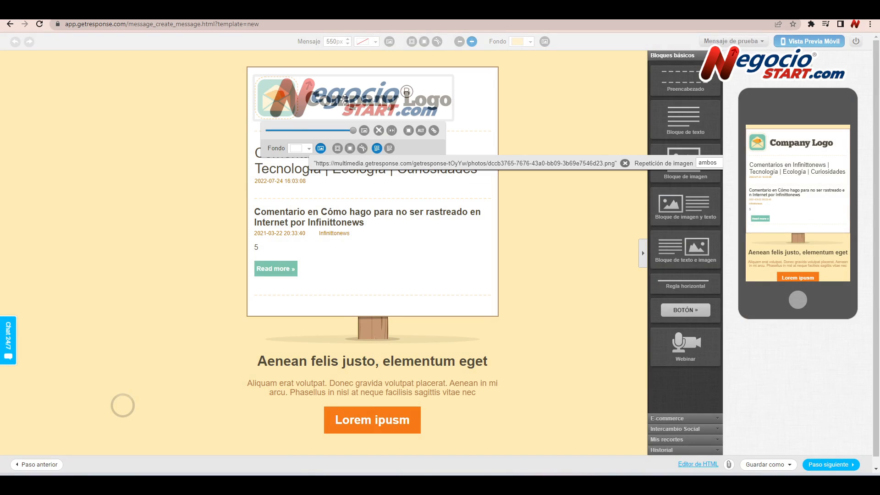
pyautogui.click(168, 146)
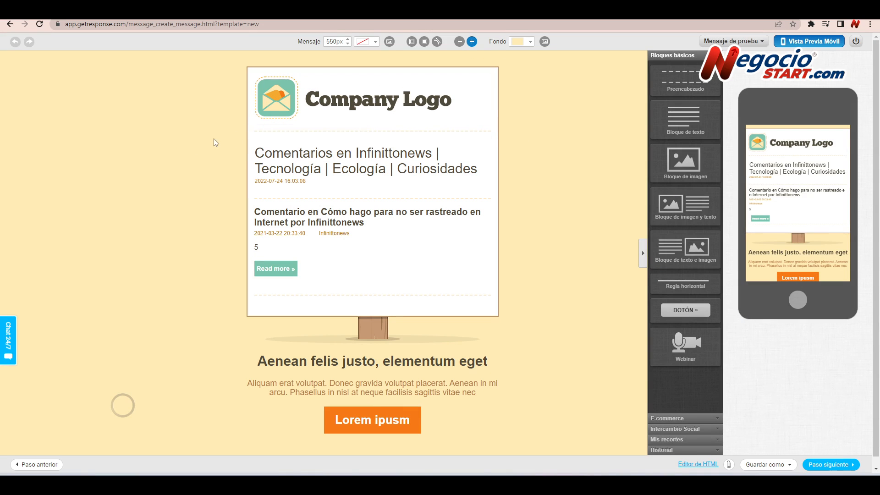
pyautogui.click(384, 97)
pyautogui.click(253, 156)
pyautogui.click(262, 156)
pyautogui.moveTo(259, 152); pyautogui.dragTo(334, 154)
pyautogui.click(208, 328)
# - Change the footer heading to "Disfruta este contenido" and its paragraph to "Si deseas más contenido como este, también puedes visitarnos en nuestra aplicación"
pyautogui.scroll(-1, 207, 328)
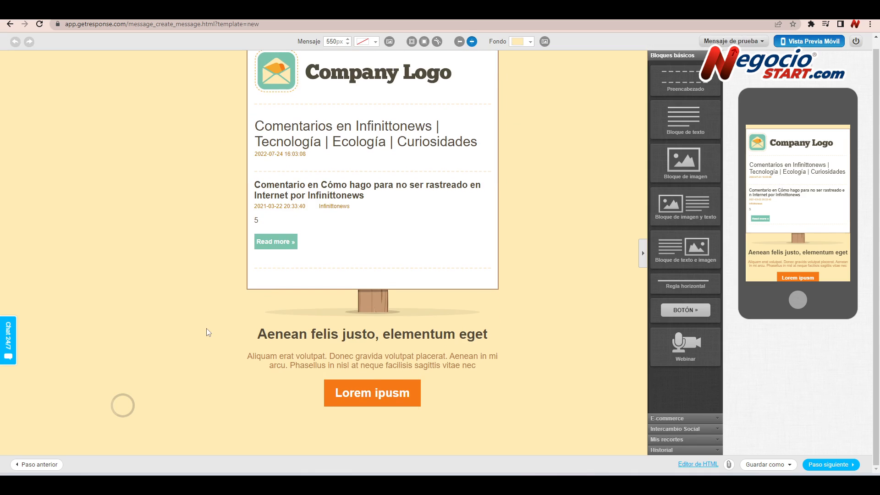
pyautogui.click(415, 339)
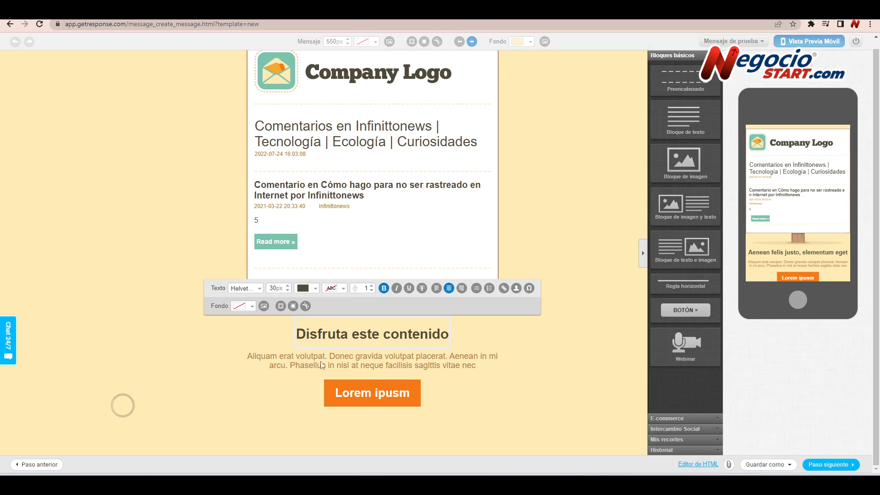
pyautogui.click(270, 361)
pyautogui.moveTo(247, 357); pyautogui.dragTo(492, 363)
pyautogui.write('Si deseas más contenido como este, también puedes visitarnos en nuestra aplicación')
pyautogui.scroll(1, 418, 403)
# - Check the text, URL and title settings of the orange footer button
pyautogui.click(387, 423)
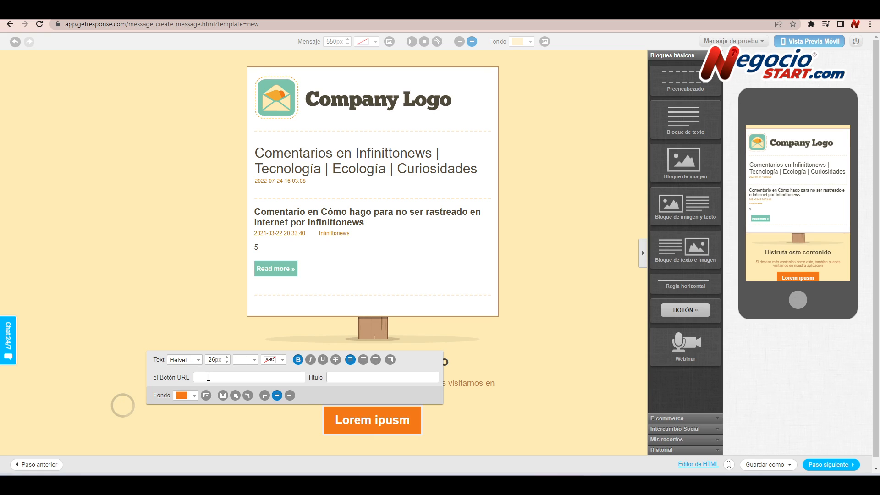
pyautogui.click(487, 417)
pyautogui.scroll(-1, 487, 417)
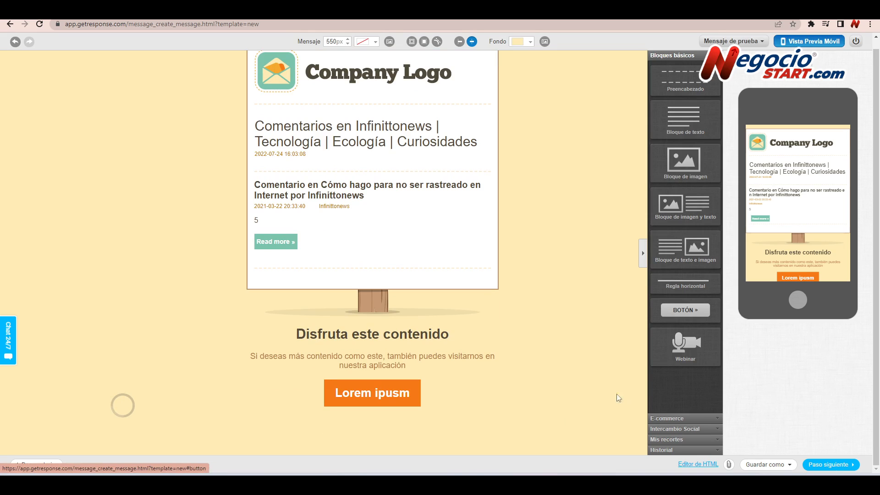
# - Include the "recursos" list as the recipients and try to save the RSS message from its summary
pyautogui.click(341, 397)
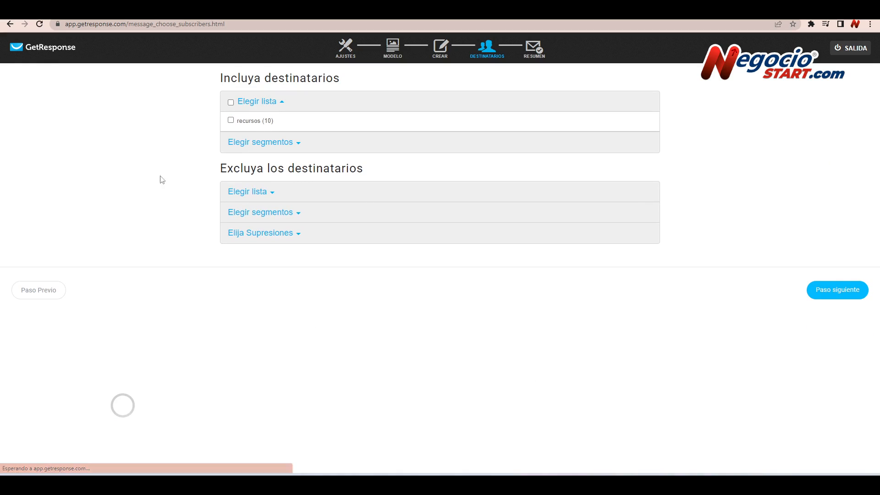
pyautogui.click(231, 120)
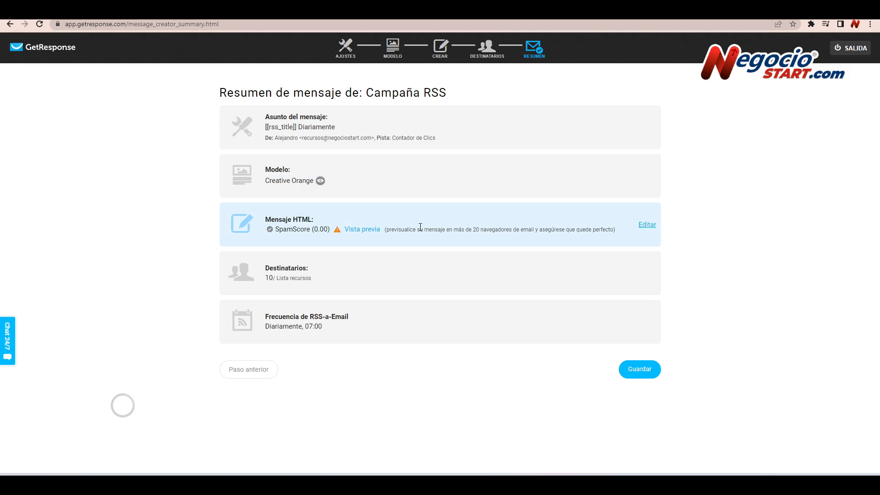
pyautogui.click(432, 240)
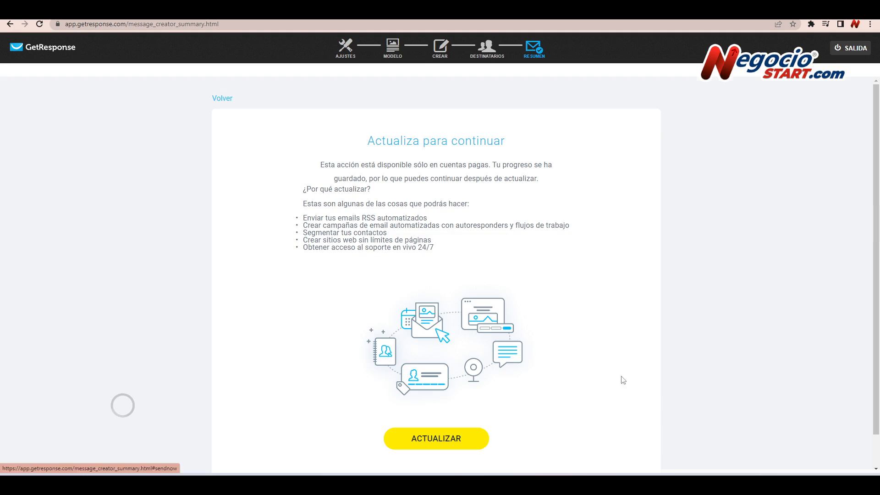